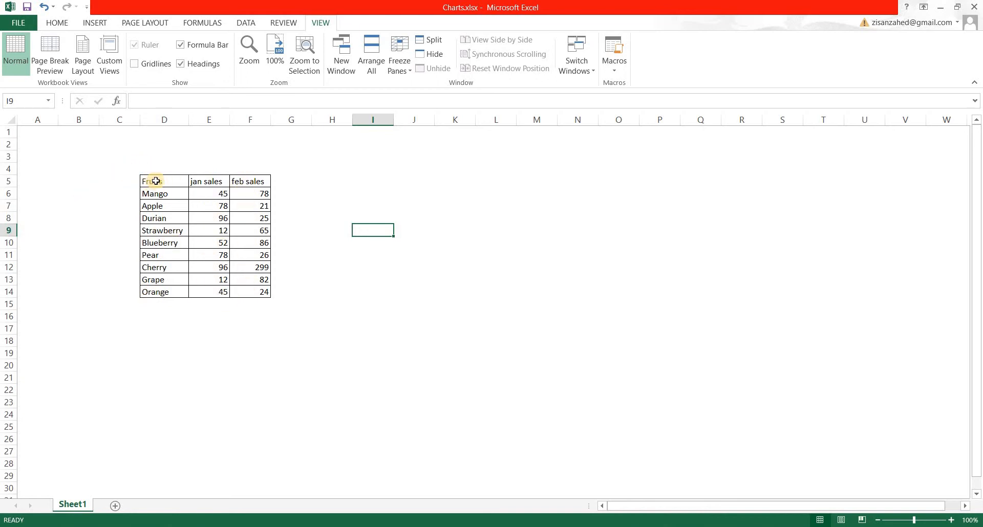
- Insert a 2-D clustered column chart from the Fruits and jan sales data in D5:E14 and move it up beside the table
drag(158, 180, 197, 291)
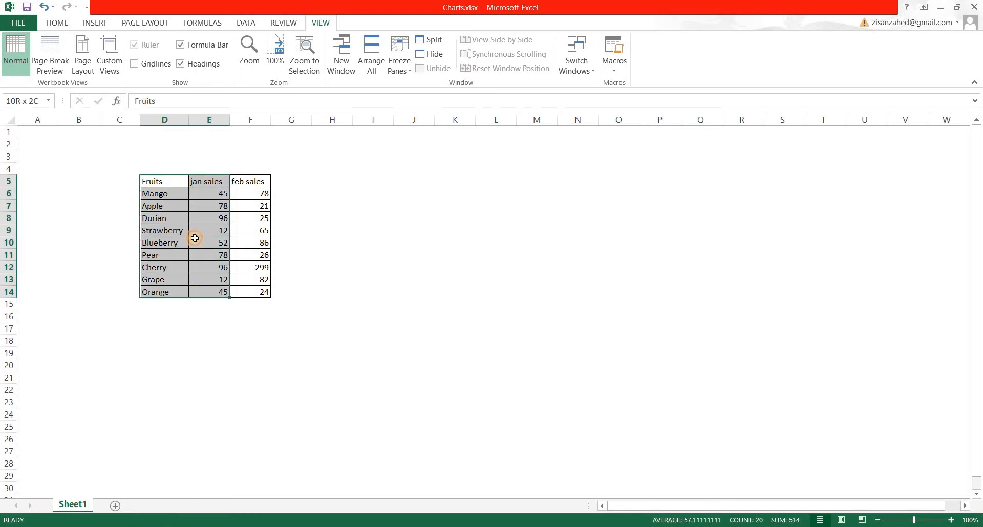
click(95, 26)
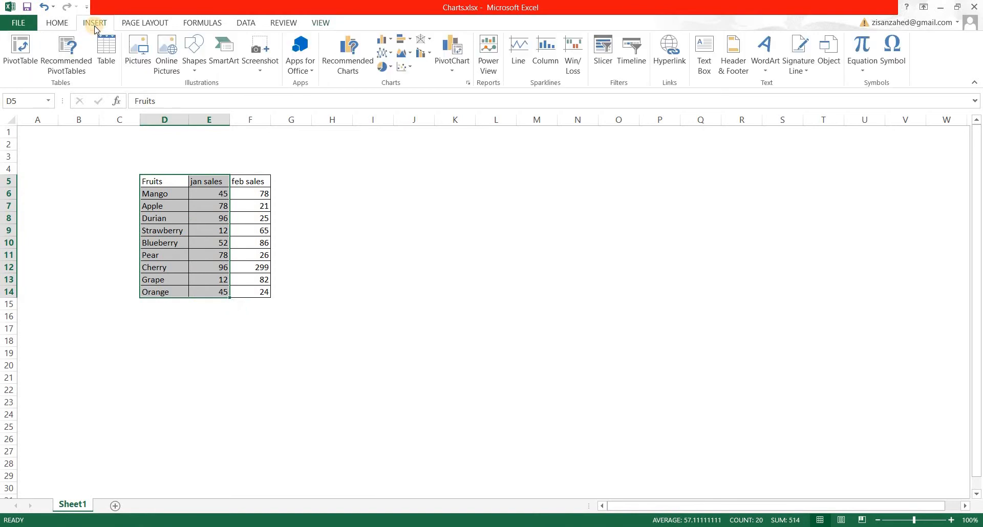
click(393, 44)
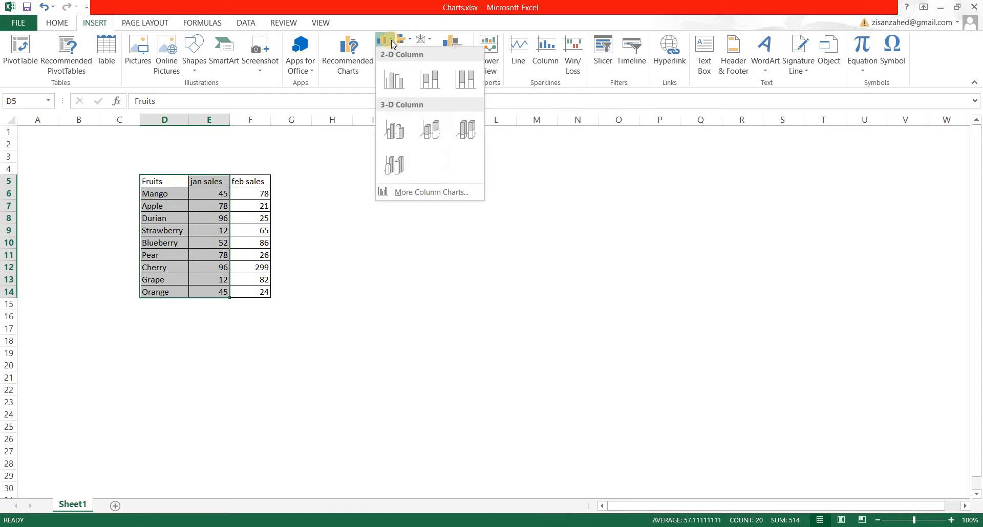
click(391, 89)
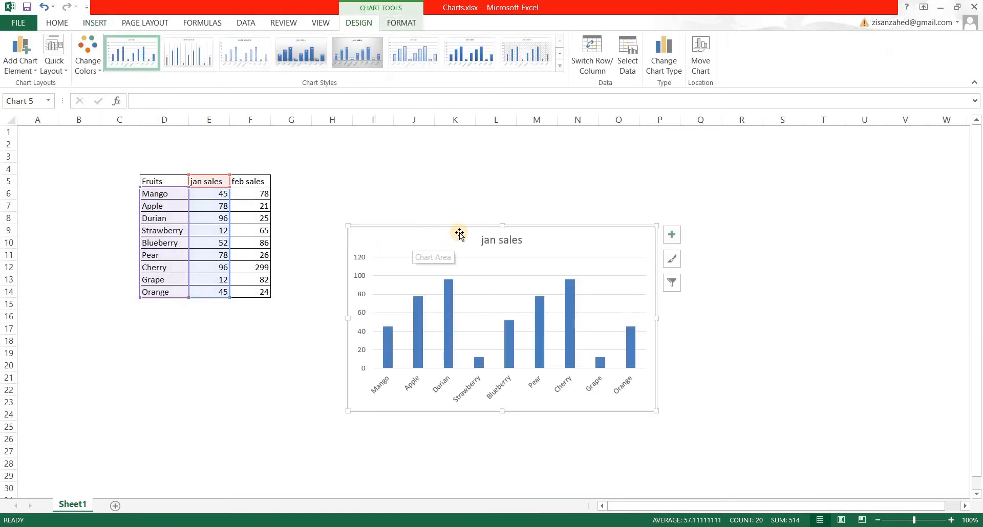
drag(465, 212, 455, 189)
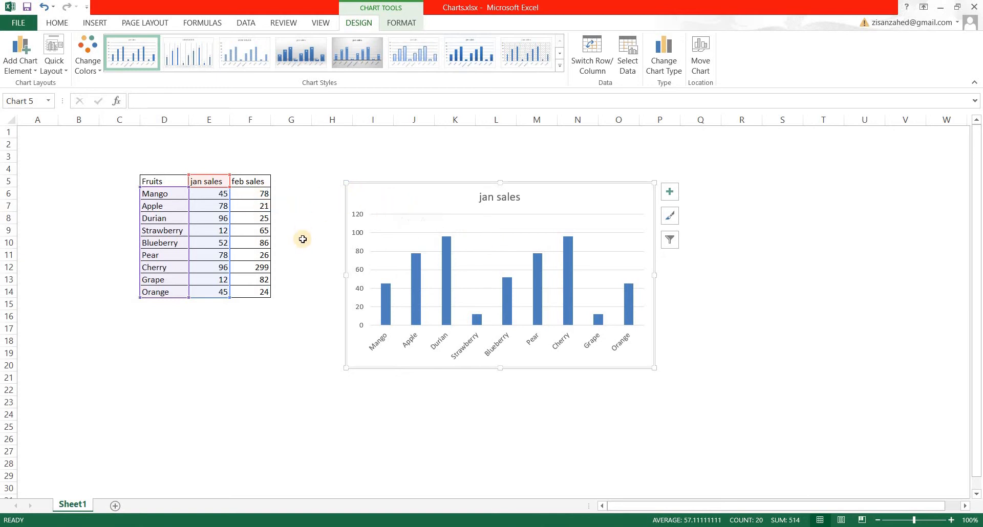
- Copy the feb sales column F5:F14 and paste it into the chart as a second series
click(300, 204)
drag(257, 182, 259, 293)
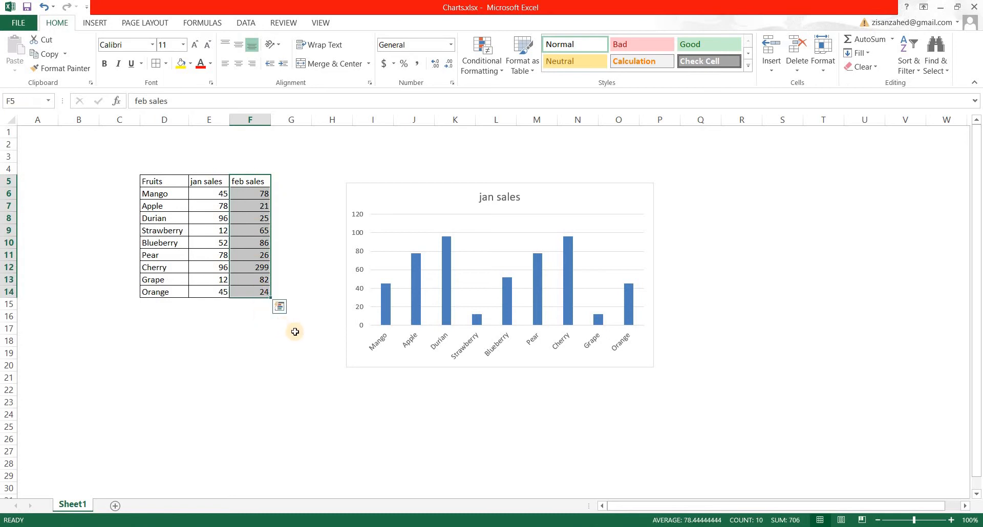
key(ctrl+c)
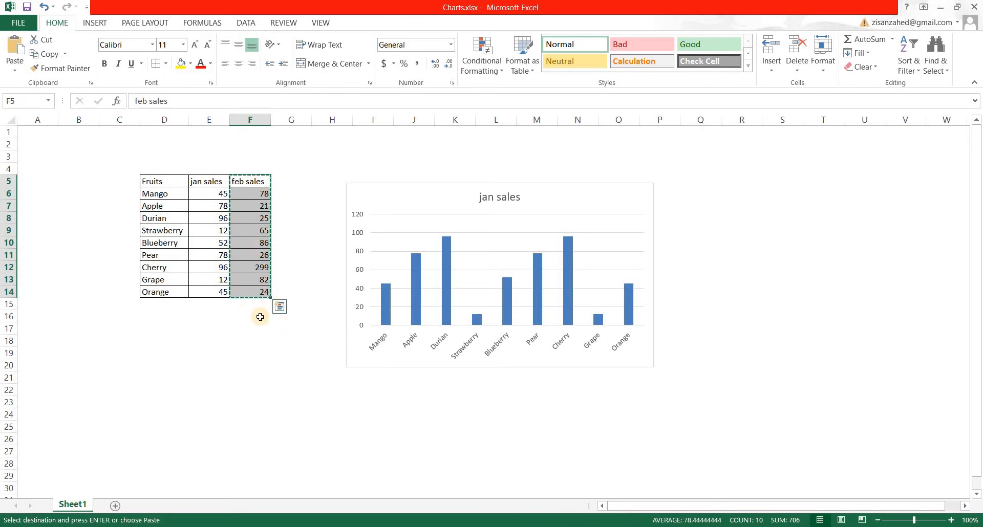
click(433, 226)
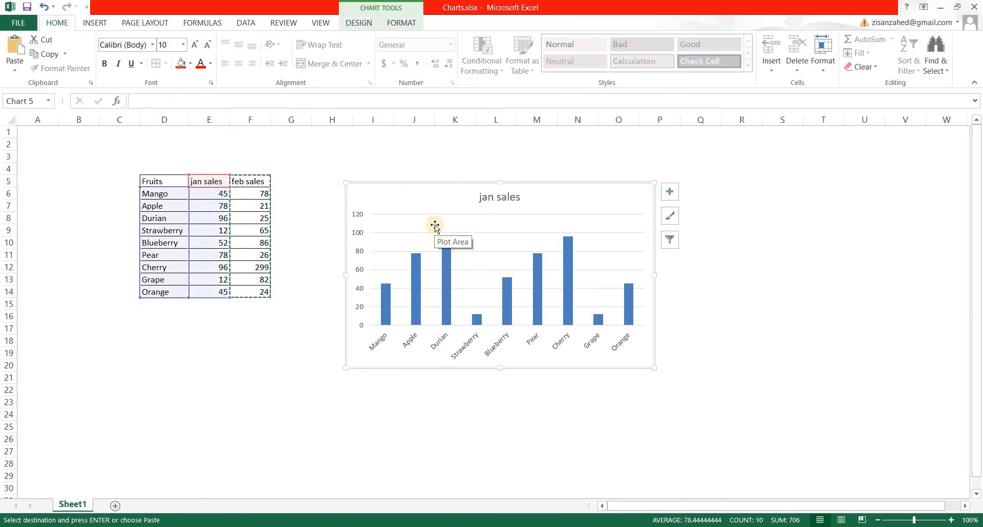
key(ctrl+v)
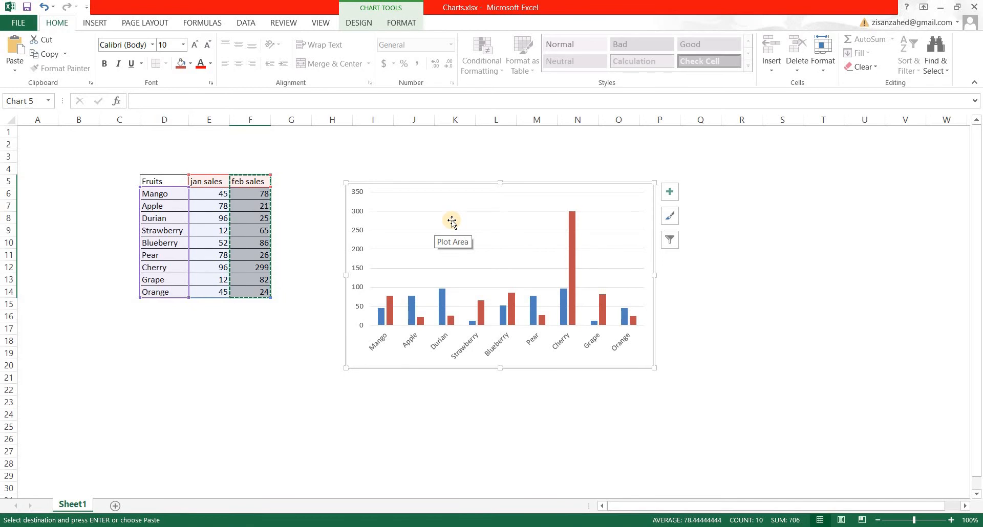
click(308, 364)
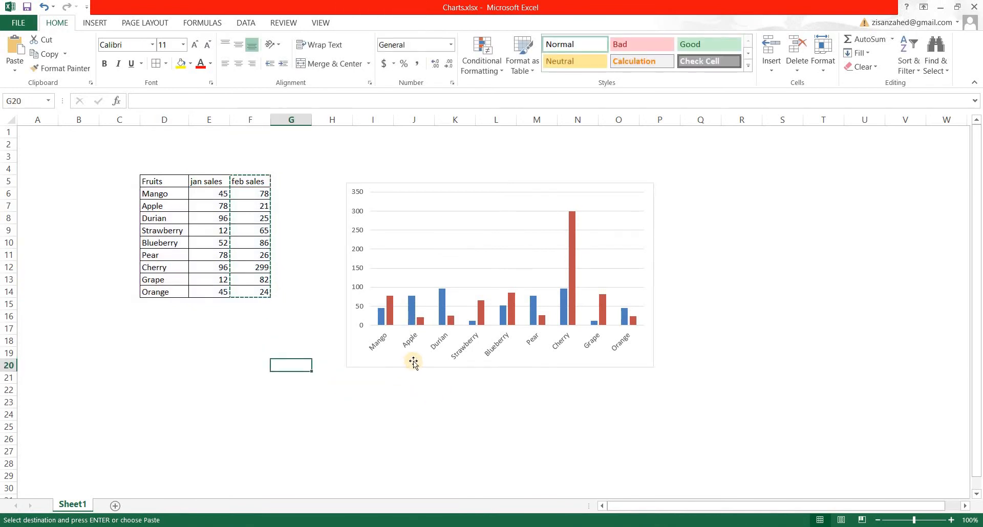
key(Escape)
- Turn the chart's gridlines off and on again, and add a legend with the Bottom placement
click(437, 271)
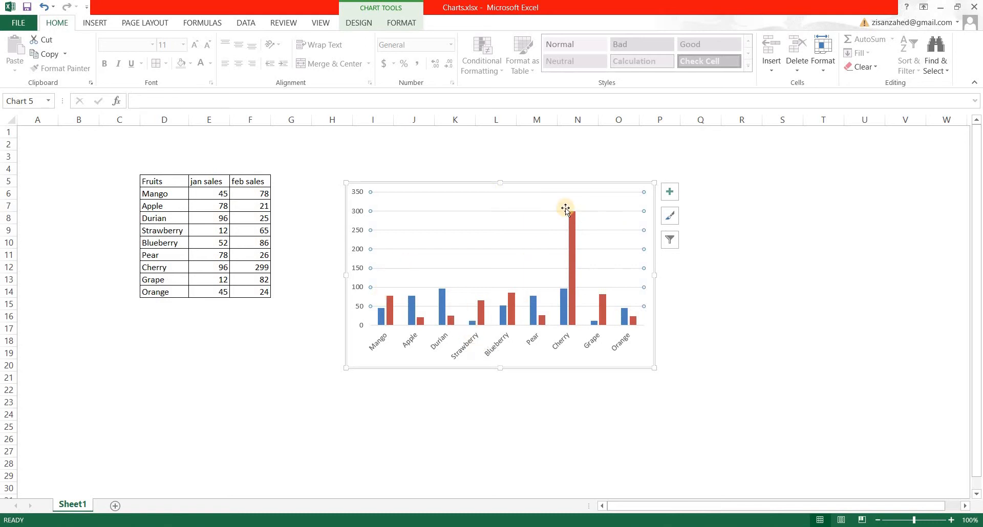
click(667, 195)
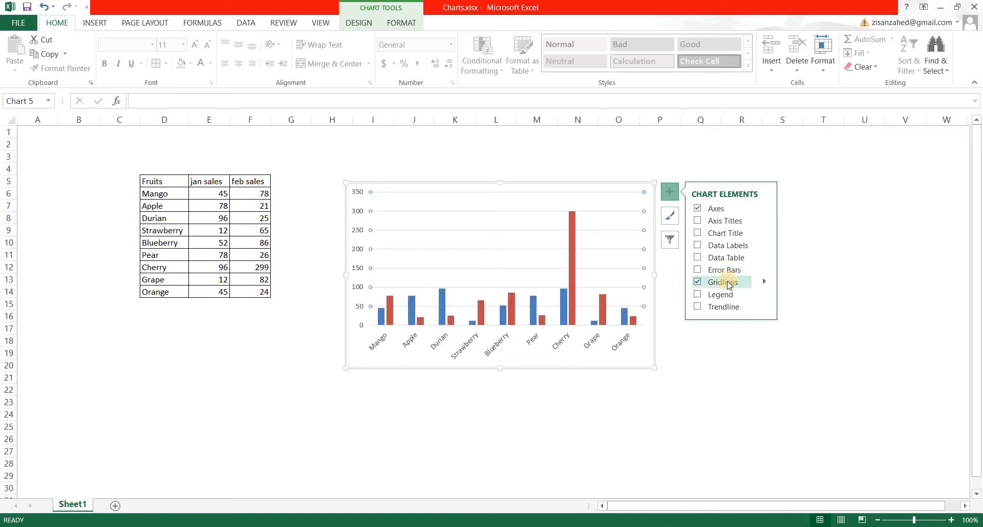
click(697, 282)
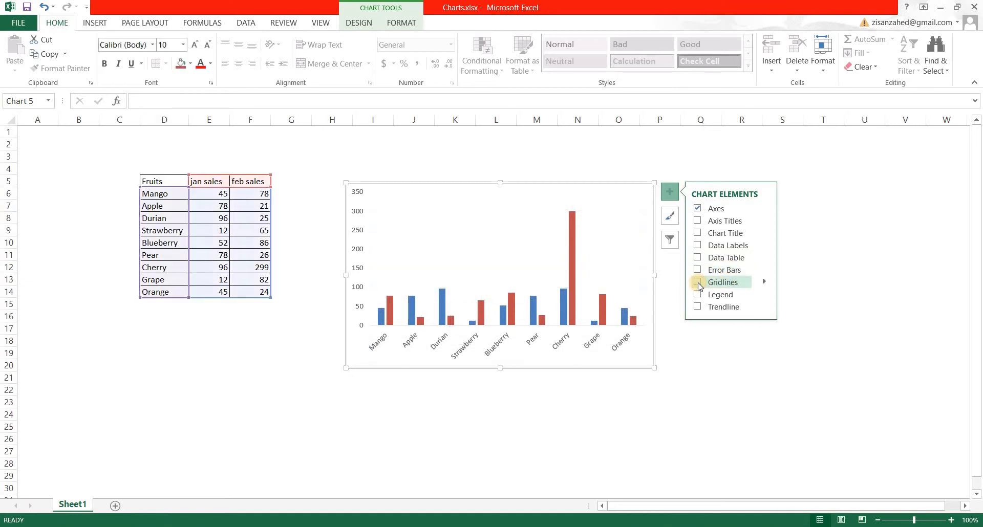
click(698, 282)
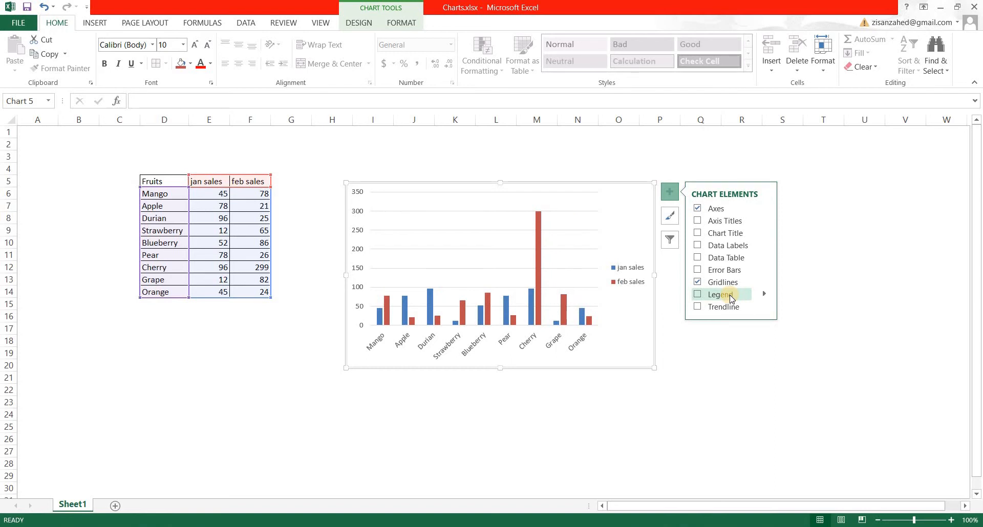
click(764, 295)
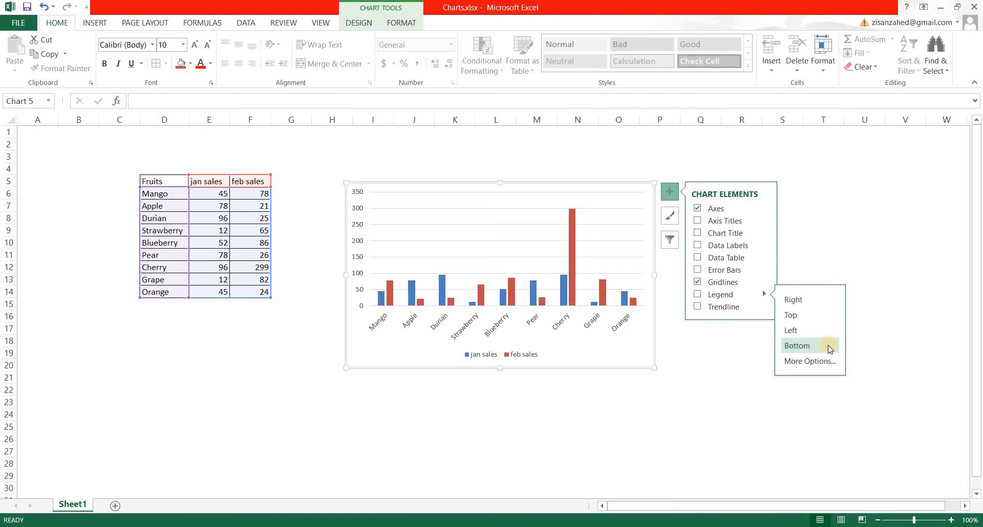
click(815, 346)
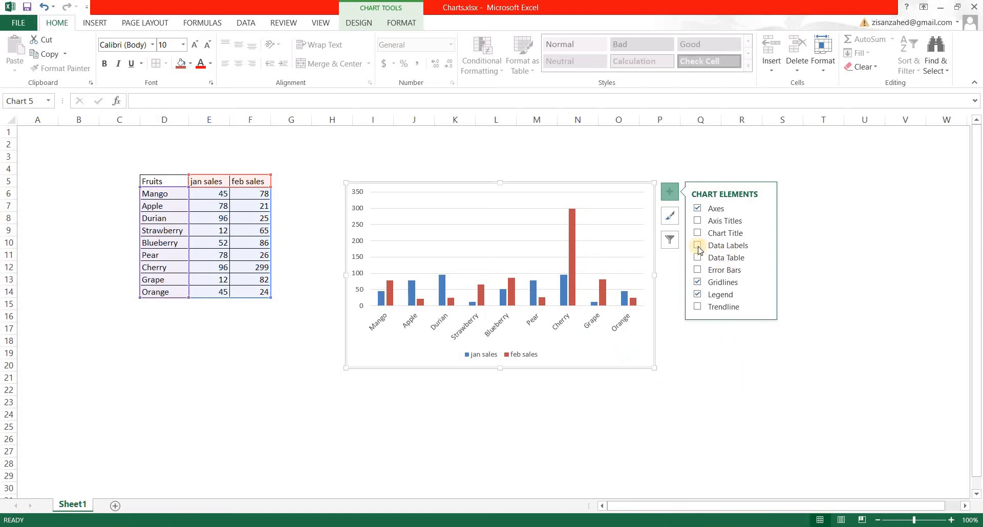
- Add a chart title with the Above Chart placement and set its text to "Jan VS Feb"
click(764, 233)
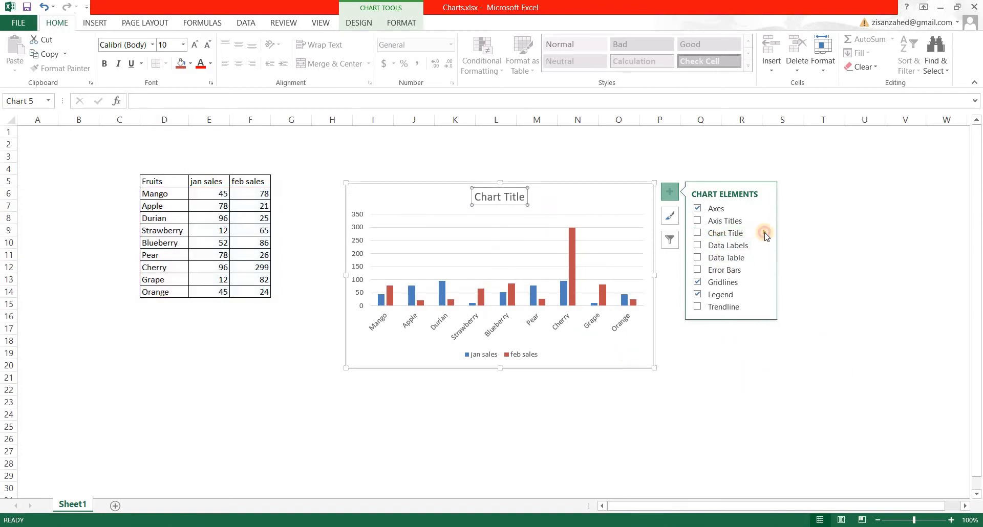
click(764, 233)
click(764, 233)
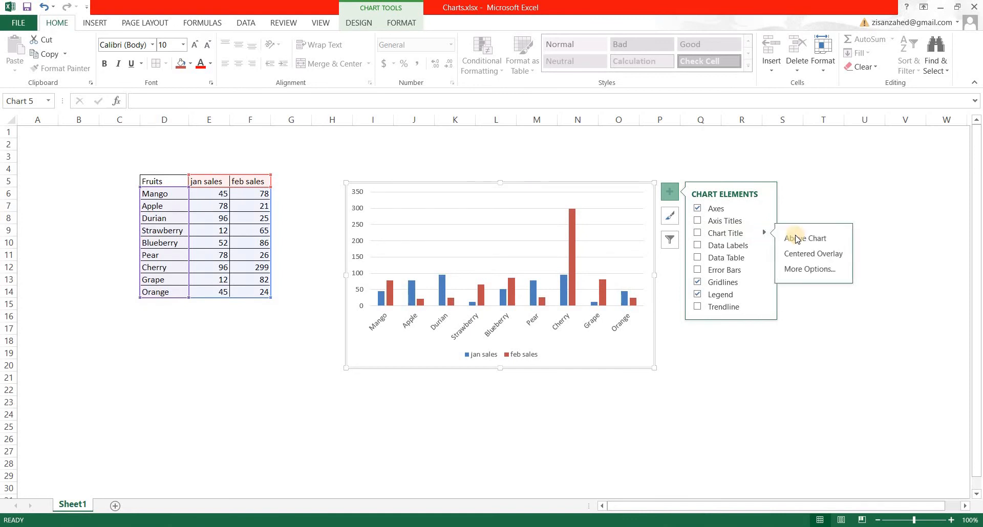
click(805, 240)
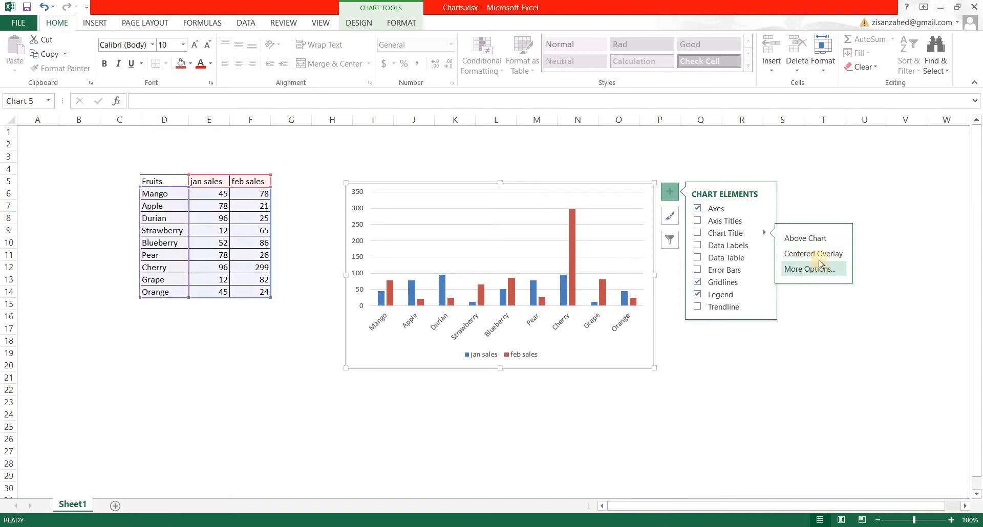
click(807, 239)
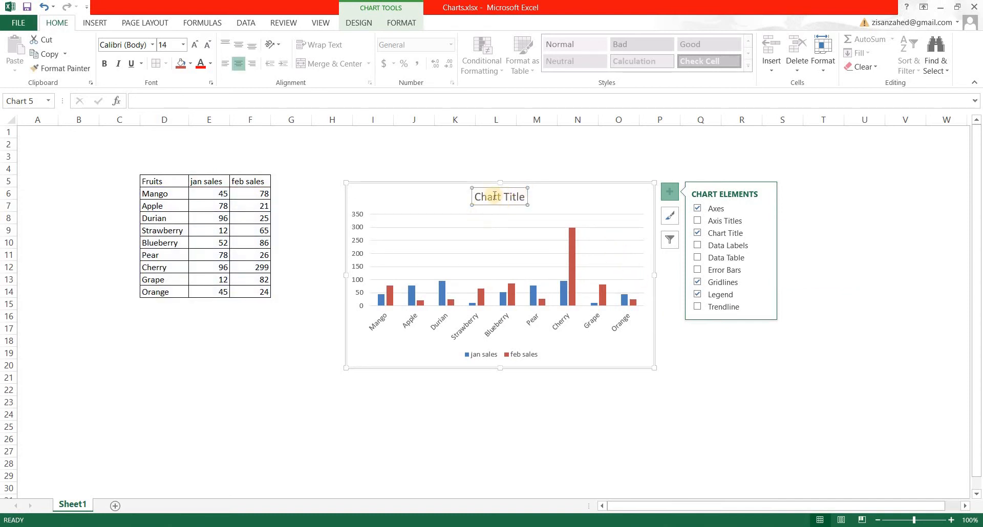
click(164, 101)
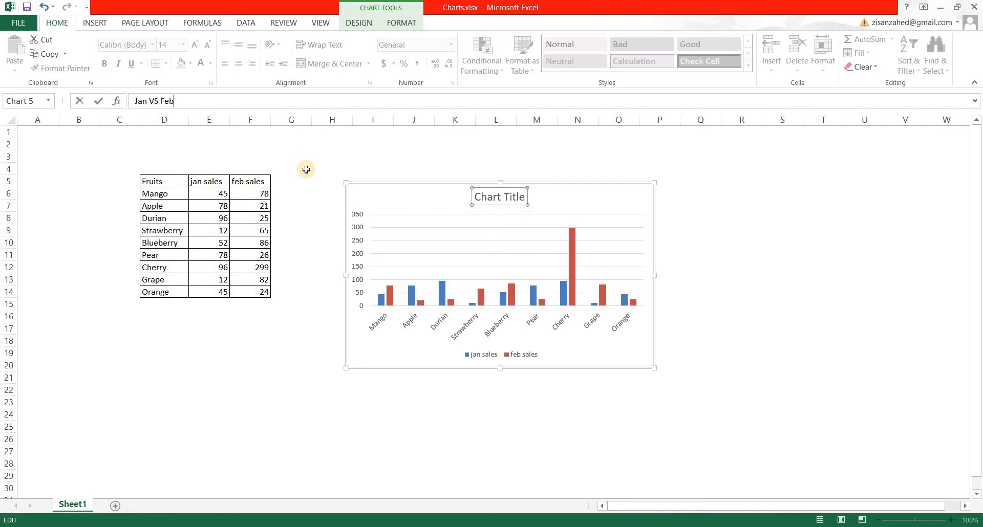
key(Return)
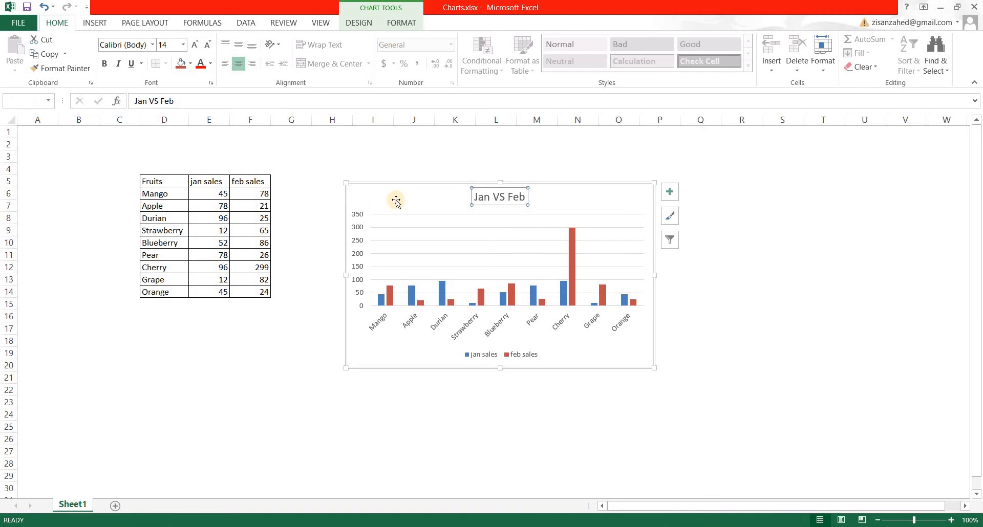
- Preview data labels on the Jan VS Feb chart without applying them, and delete the whole chart
click(669, 191)
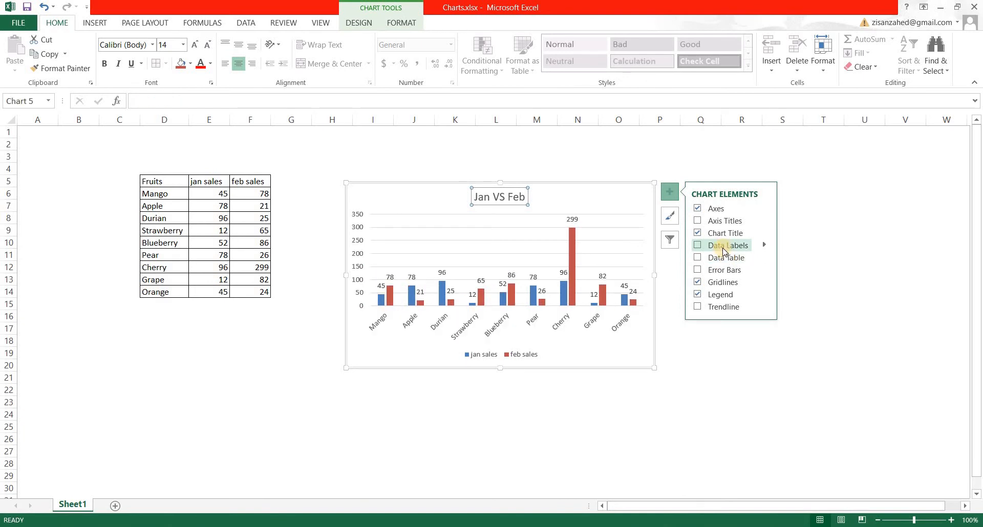
click(446, 416)
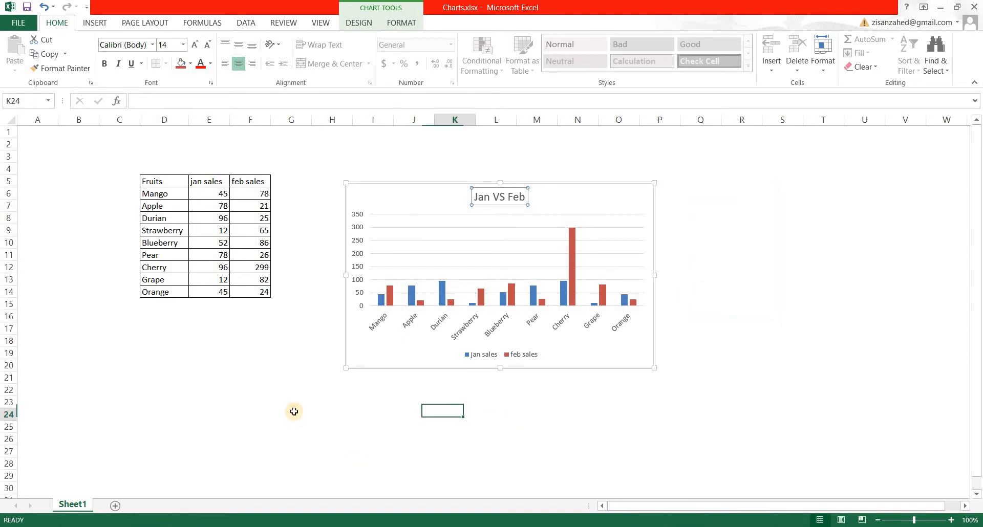
click(442, 262)
key(Delete)
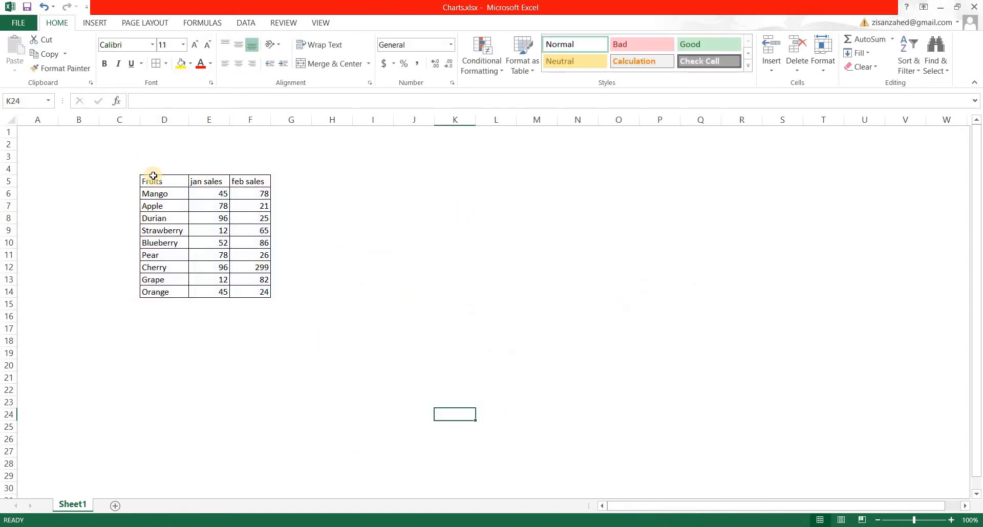
- Insert a new 2-D clustered column chart from the Fruits and jan sales data in D5:E14
click(162, 180)
drag(212, 261, 210, 292)
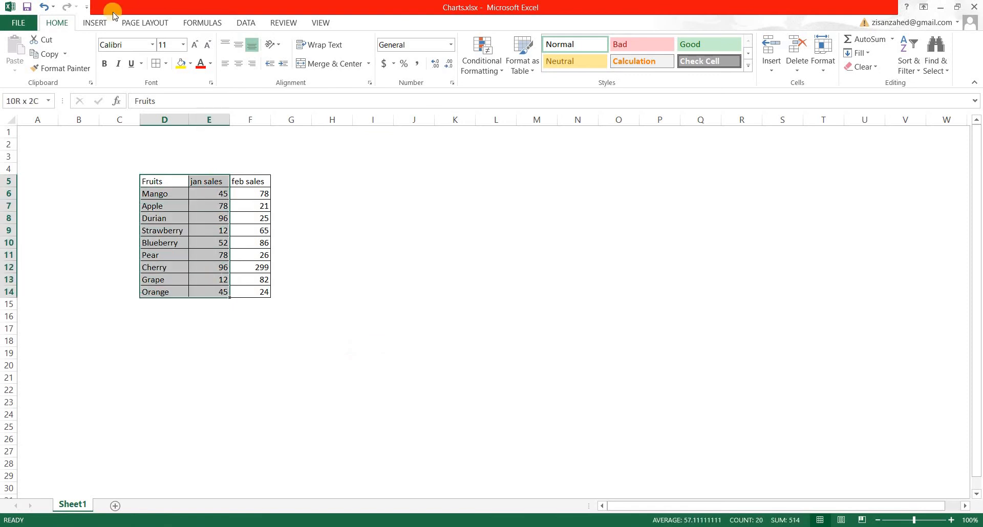
click(98, 23)
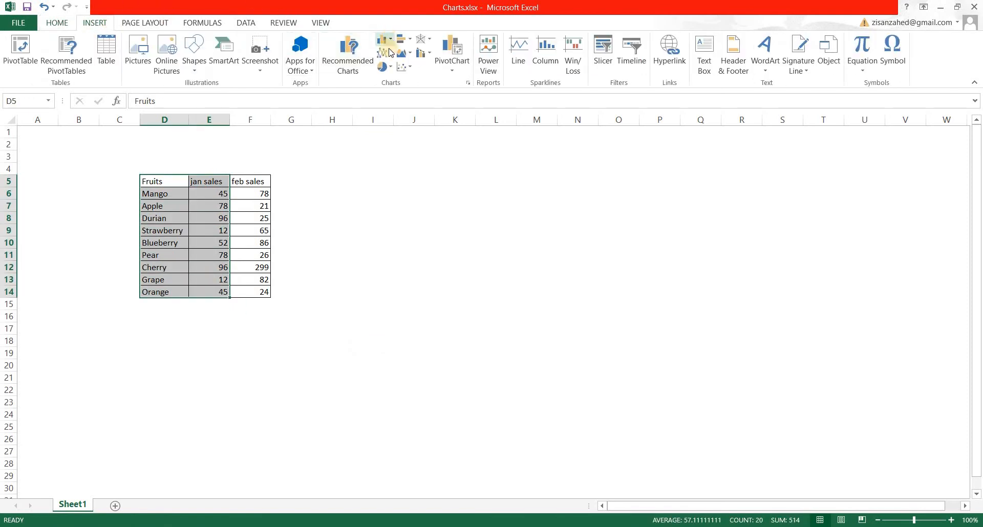
click(384, 39)
click(394, 79)
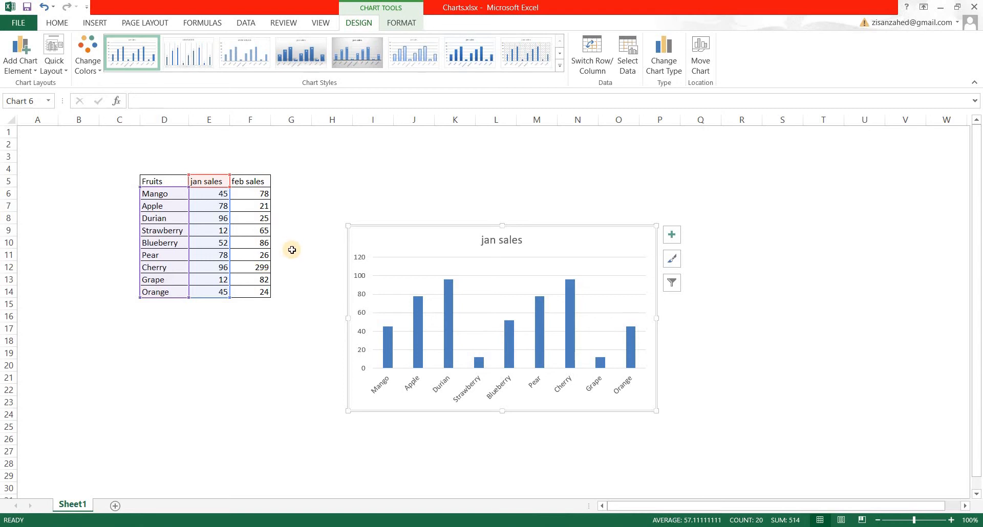
click(291, 244)
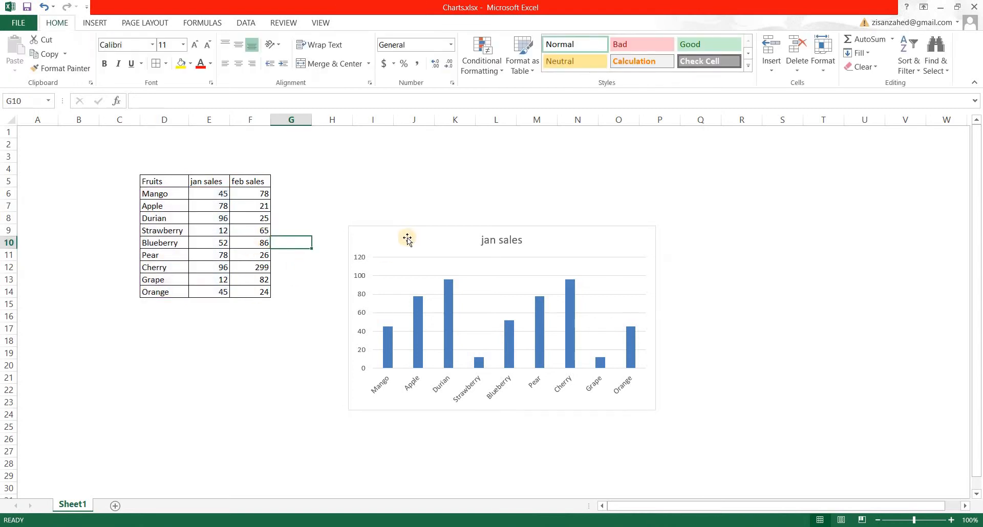
- Add a series to the chart's data source, with its name from F5 (feb sales) and its values from F6:F14
click(442, 249)
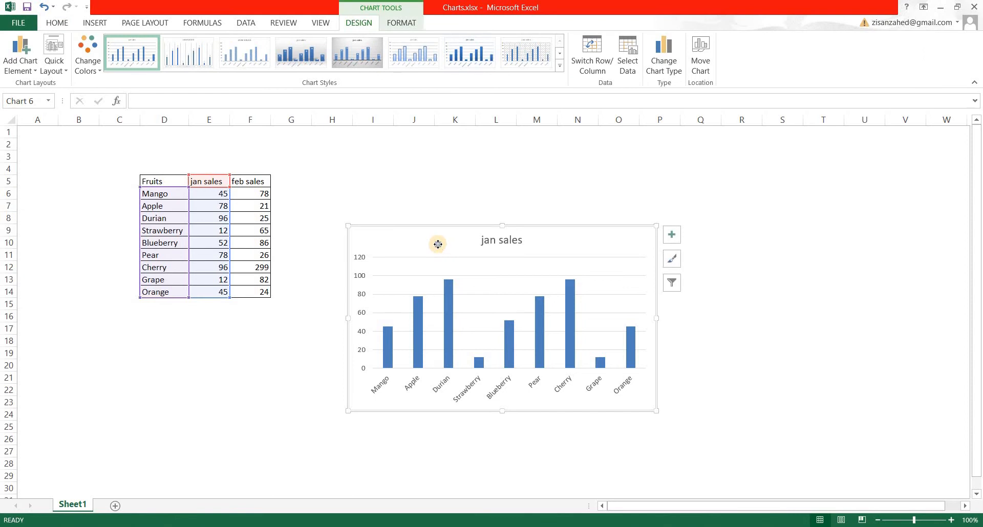
right_click(441, 245)
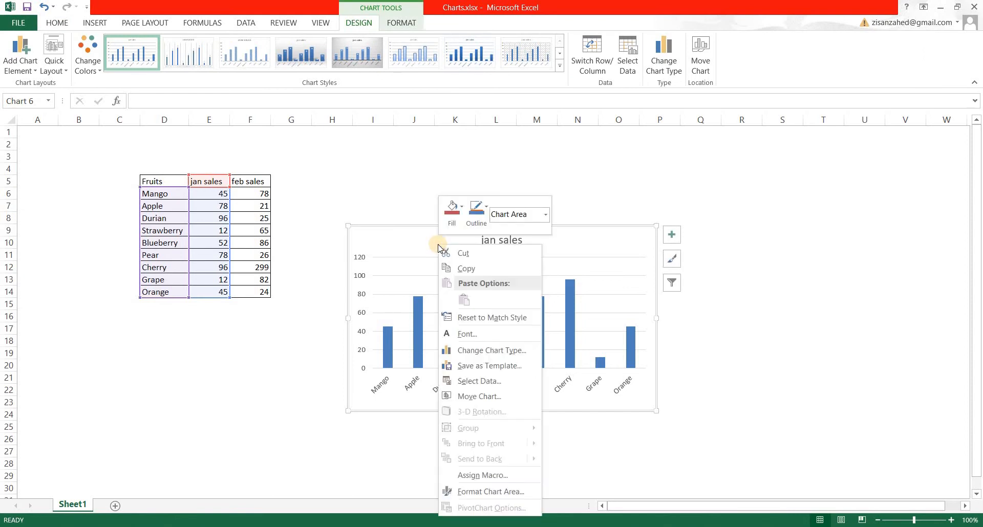
click(462, 387)
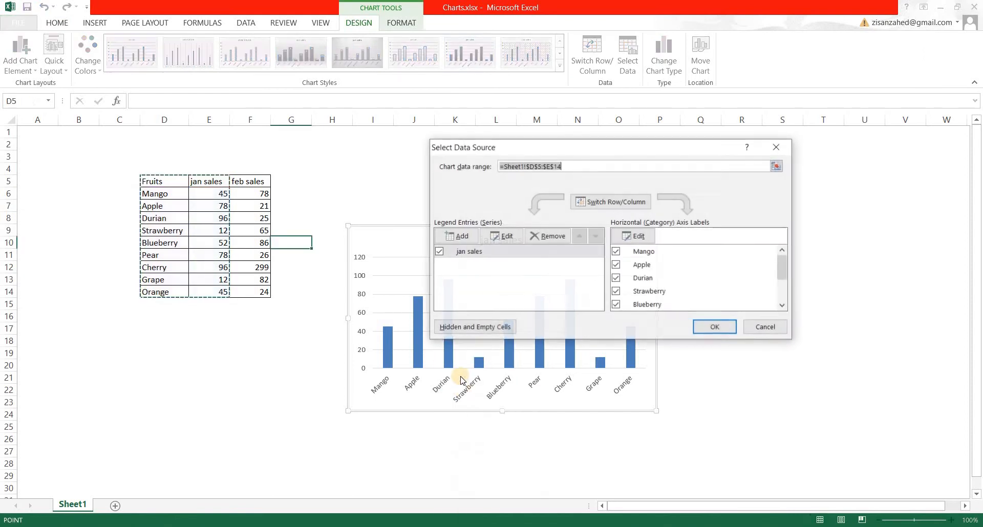
click(456, 236)
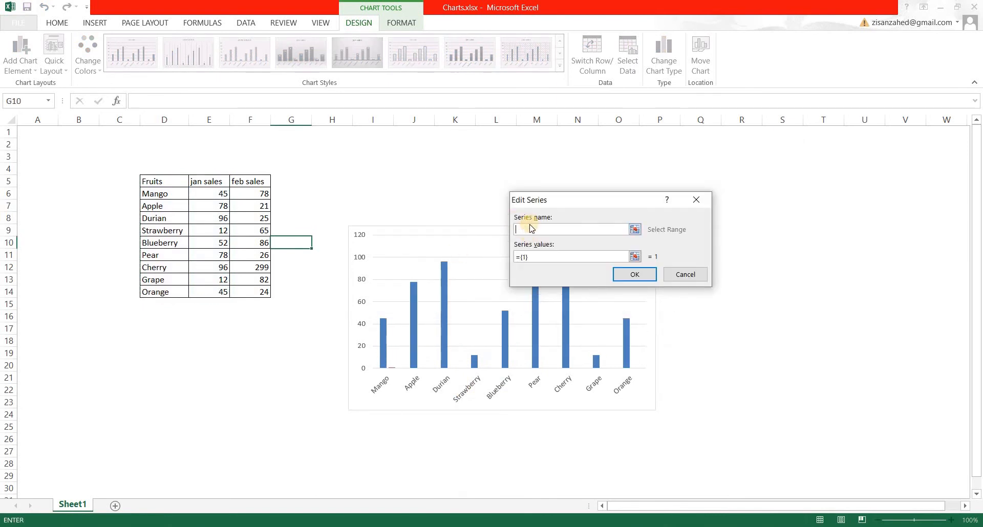
click(249, 181)
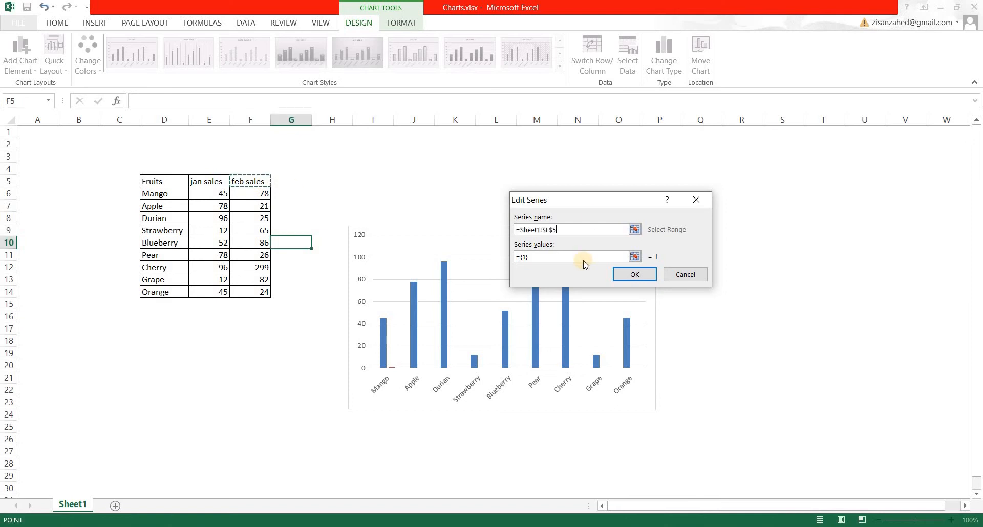
click(537, 257)
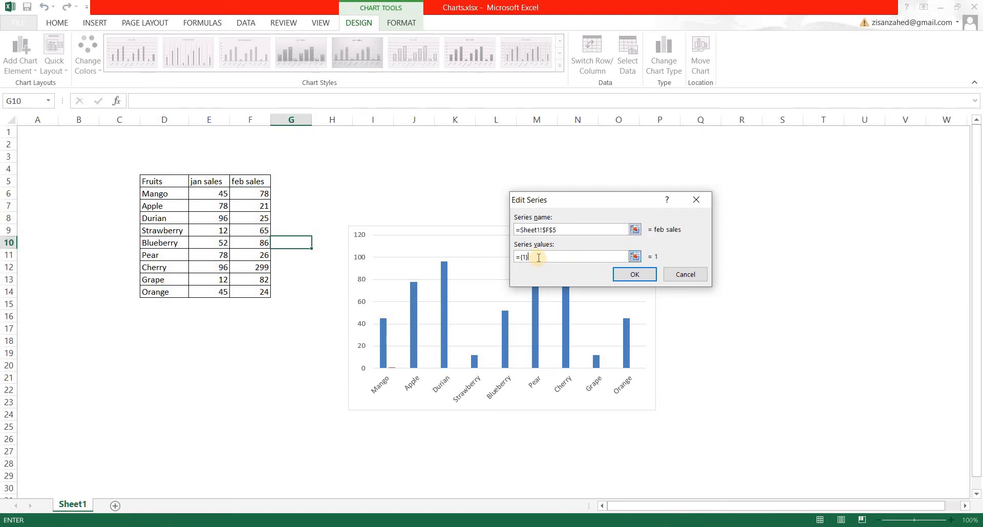
key(BackSpace)
key(BackSpace)
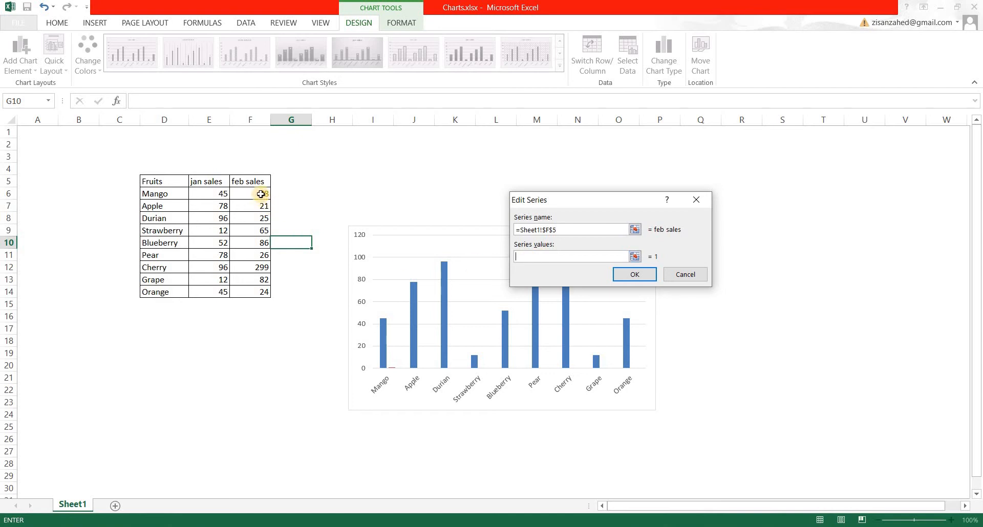
drag(260, 194, 261, 296)
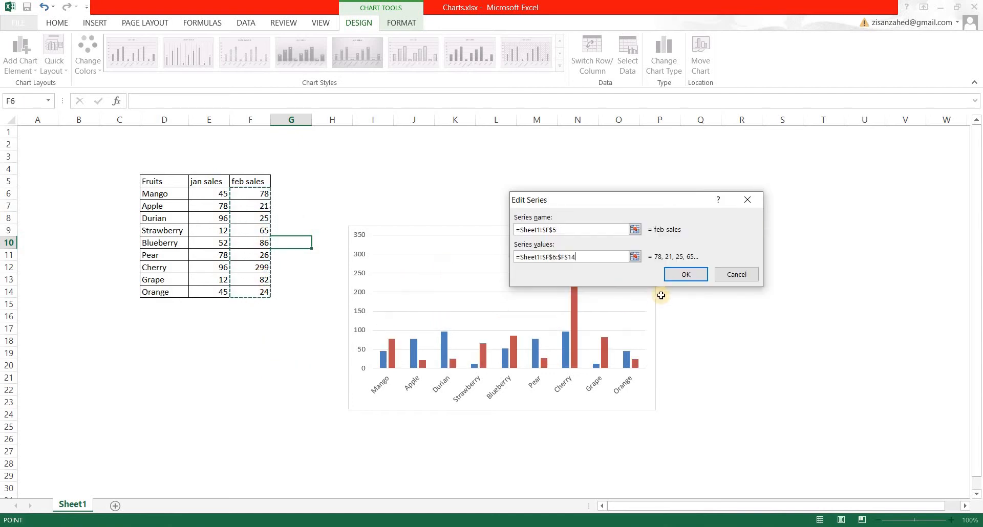
click(685, 277)
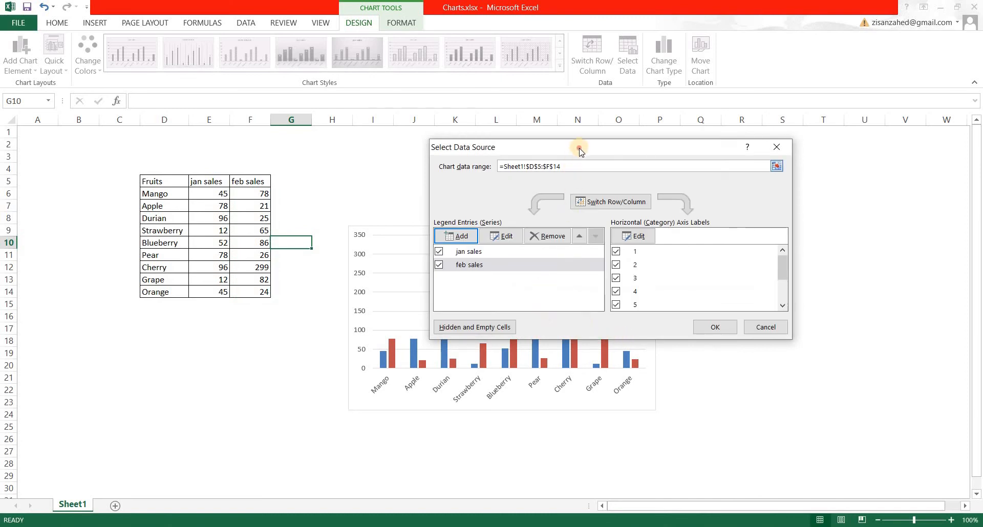
- Remove the jan sales series from the chart's data source, apply the change, and delete the whole chart
drag(577, 146, 672, 28)
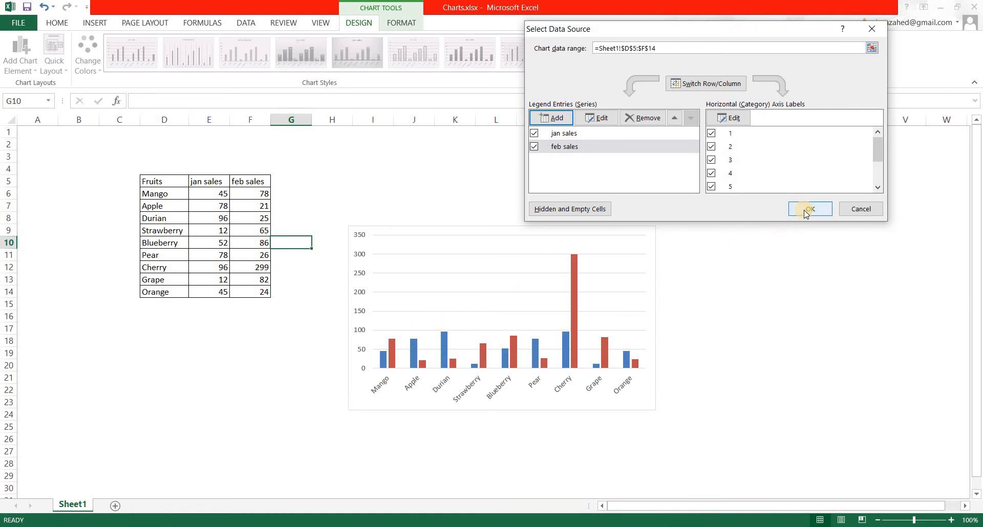
drag(711, 29, 727, 68)
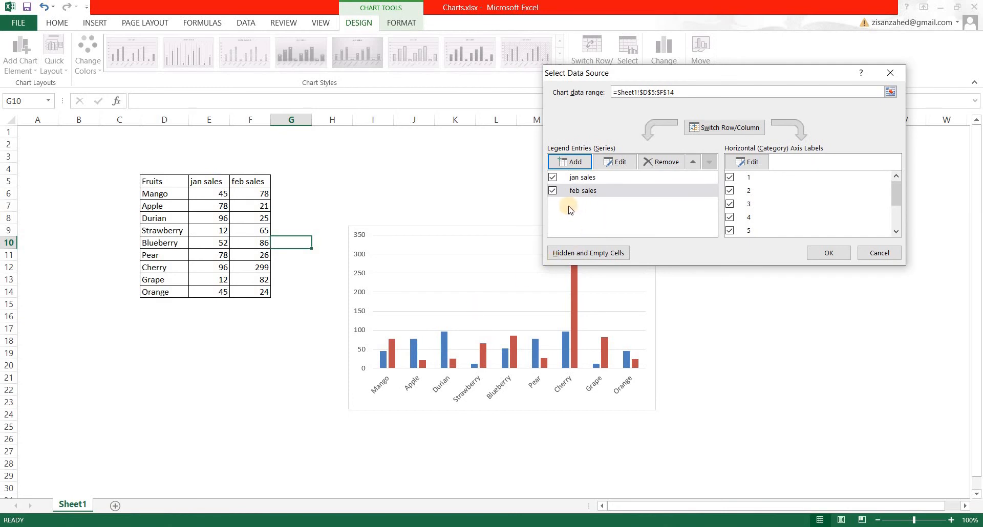
click(582, 179)
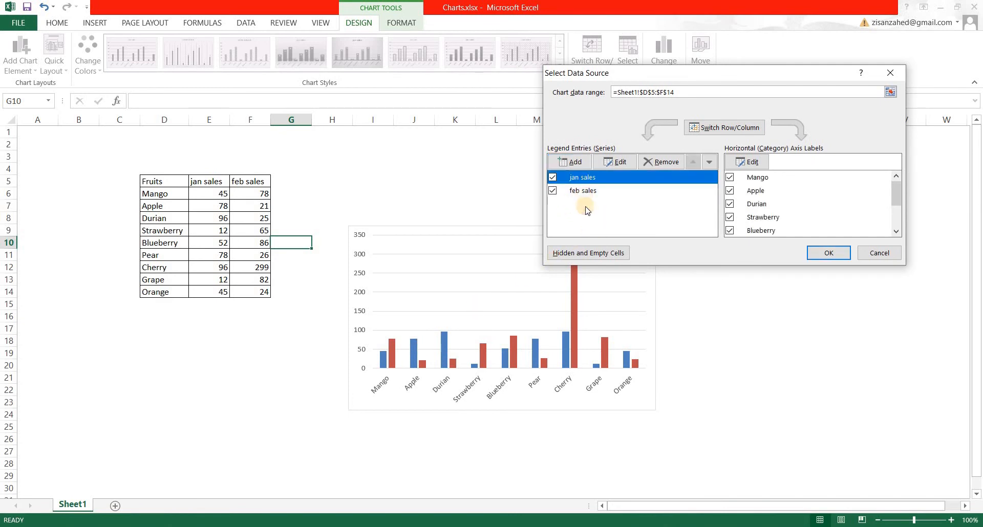
click(578, 179)
click(652, 162)
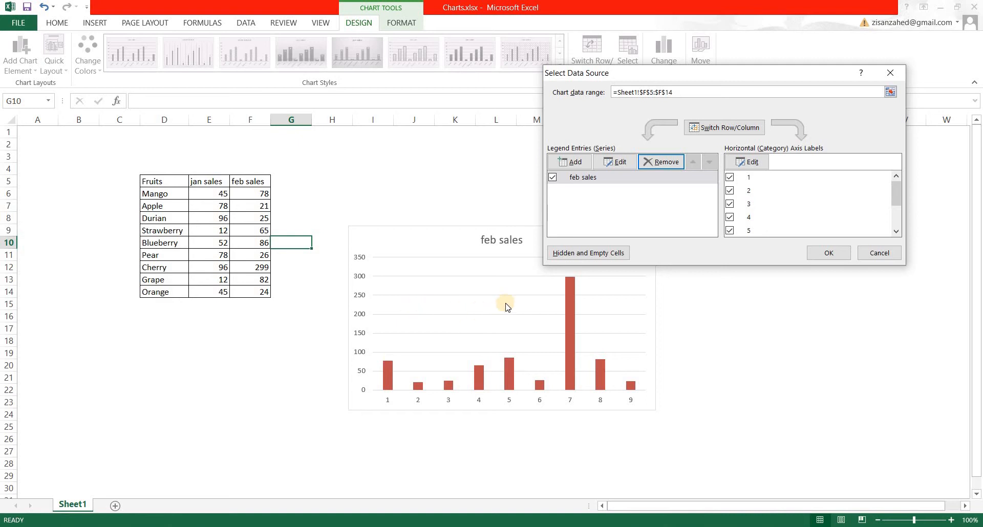
click(826, 255)
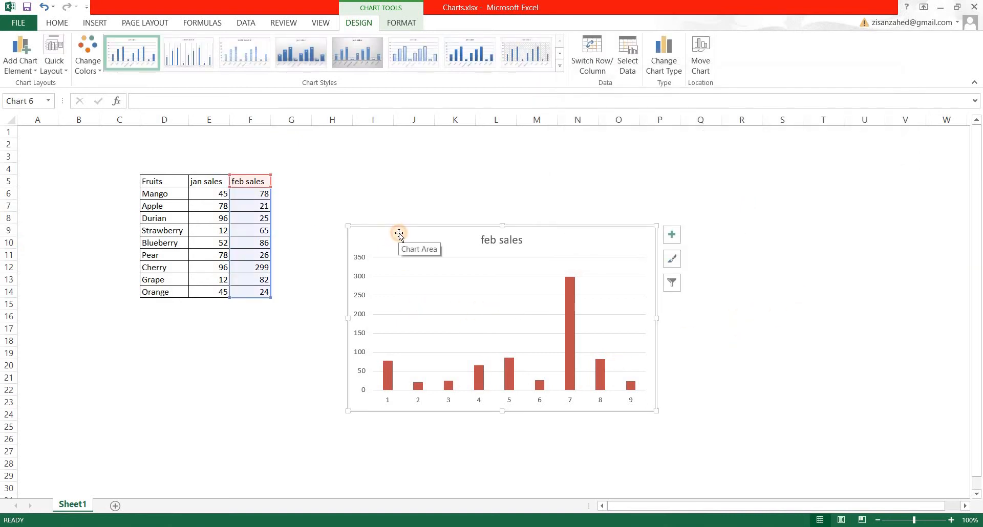
key(Delete)
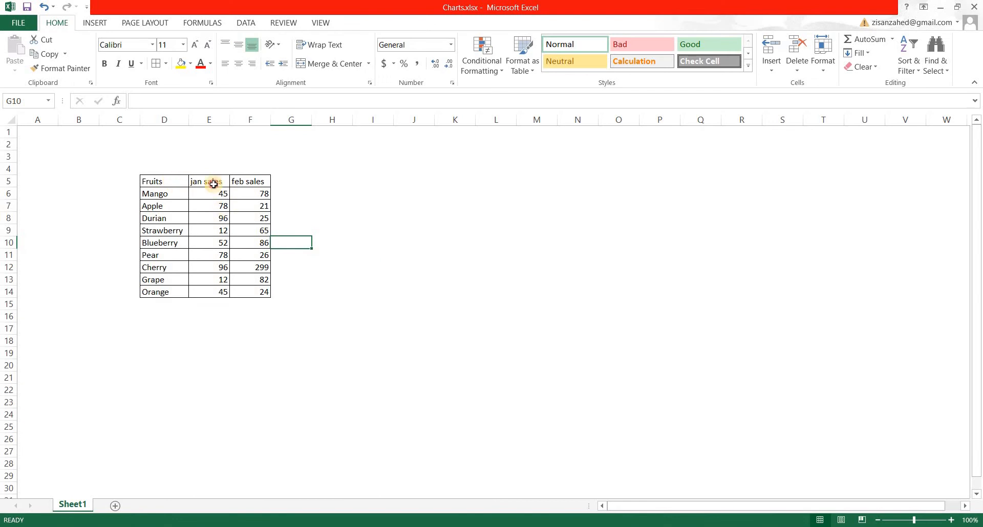
- Insert a 2-D clustered column chart from the Fruits, jan sales and feb sales data in D5:F14
drag(168, 182, 247, 293)
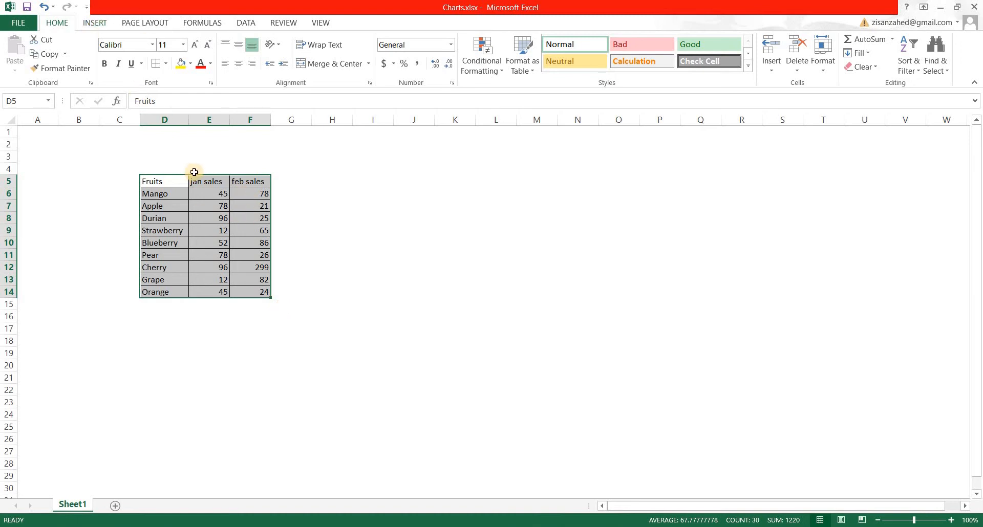
click(88, 27)
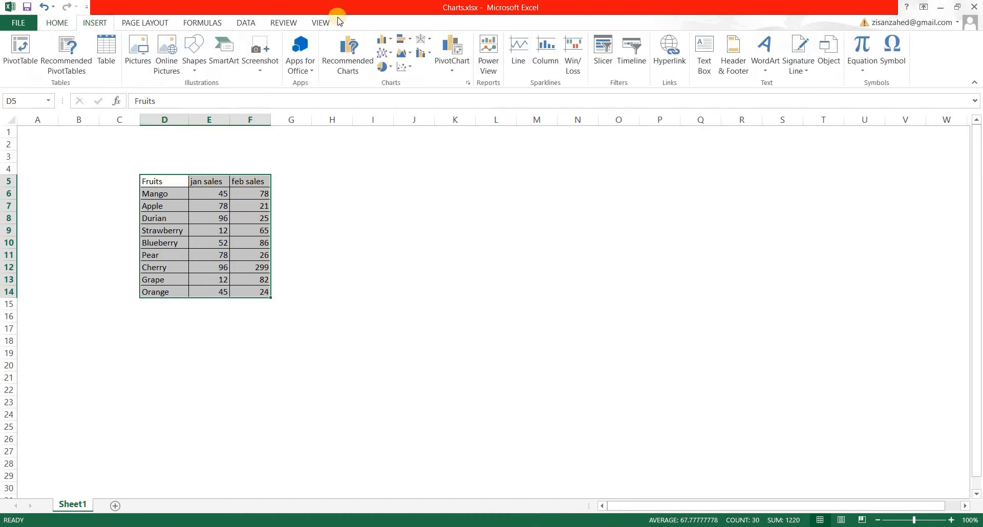
click(389, 42)
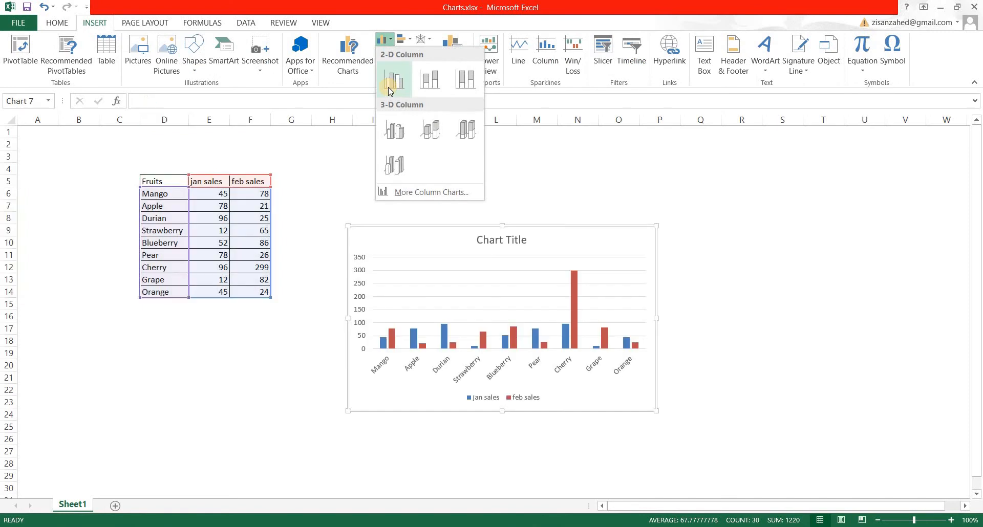
click(390, 90)
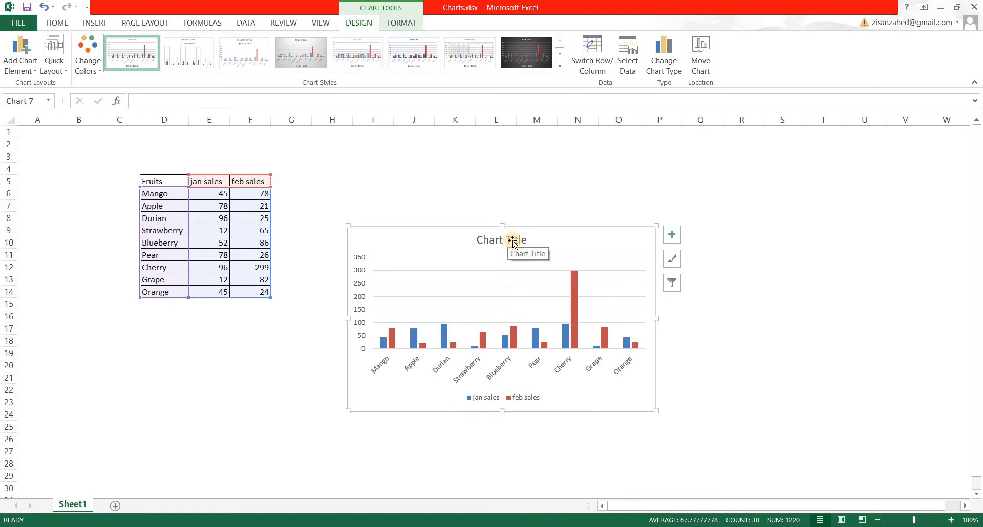
- Look over the new chart's available elements and its series and category filters without applying any change
click(672, 239)
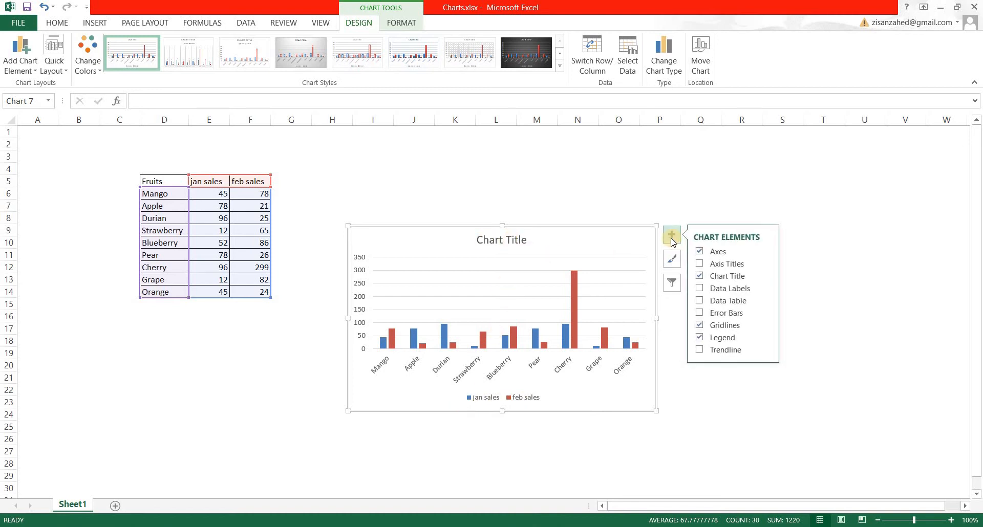
click(672, 239)
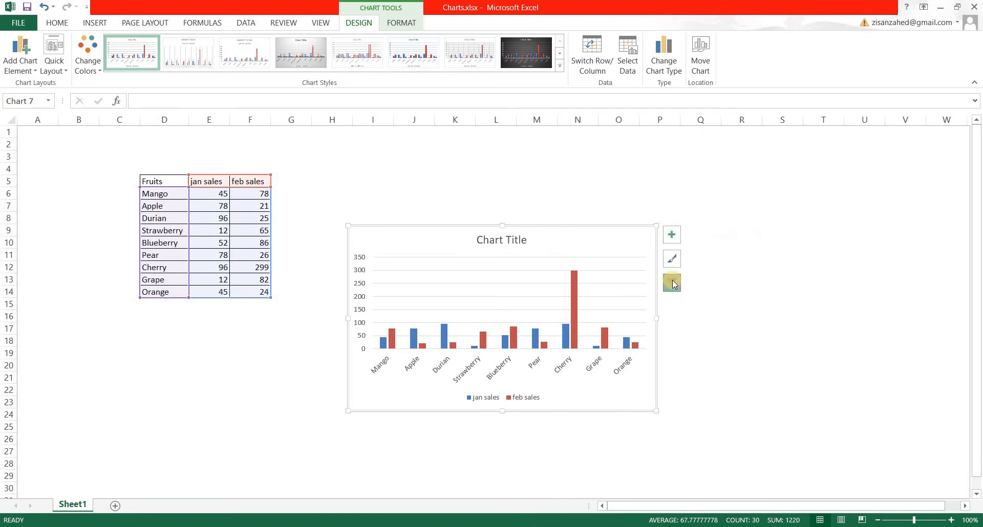
click(671, 283)
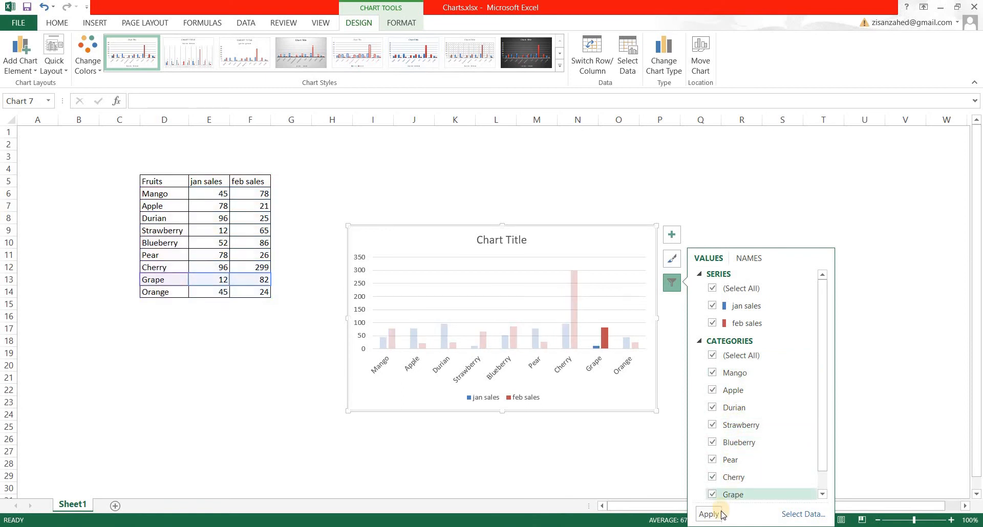
key(Escape)
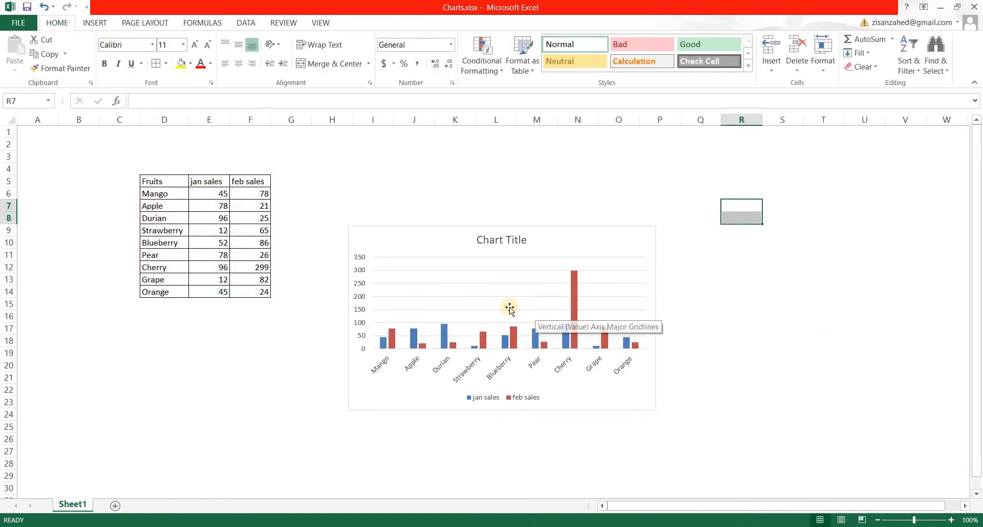
- Browse and preview the gallery of chart styles on the two-series chart without applying one
click(489, 262)
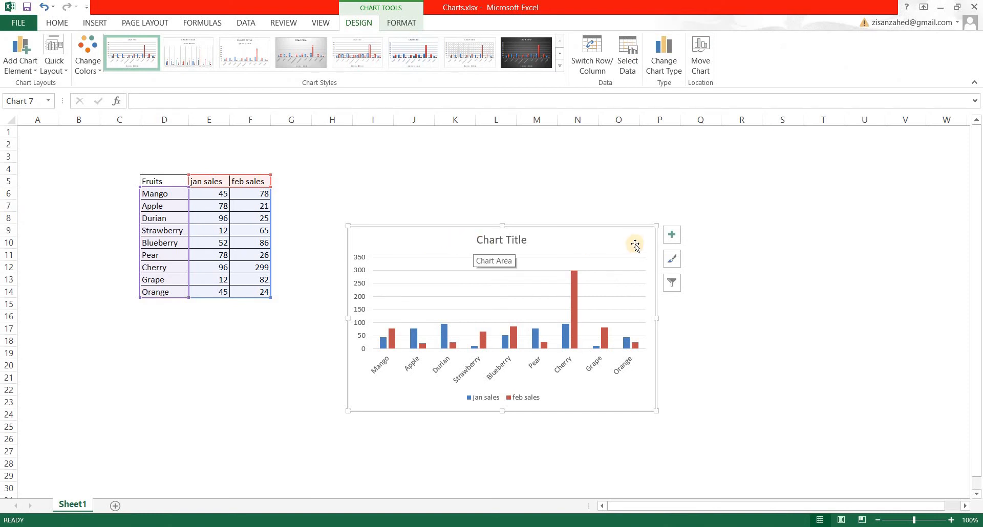
click(672, 260)
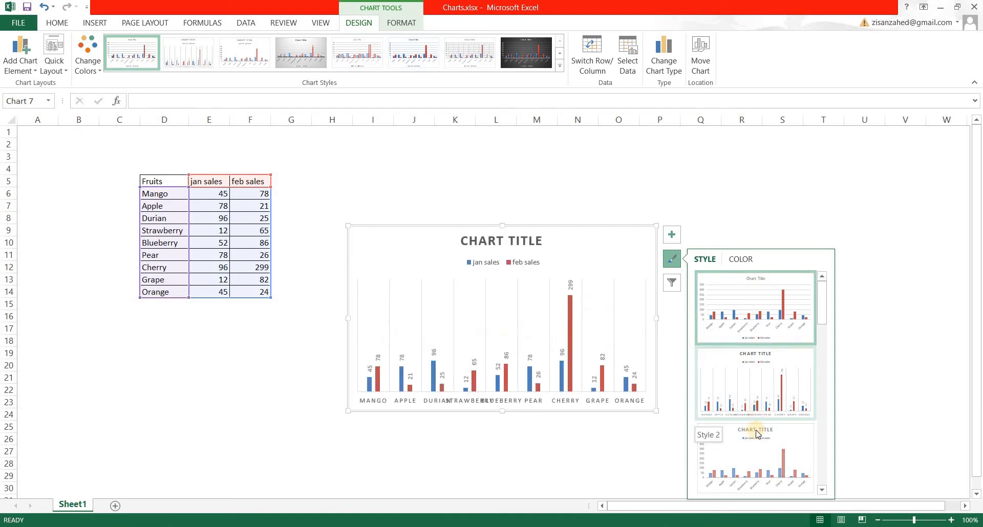
scroll(757, 392, down, 3)
scroll(756, 393, down, 5)
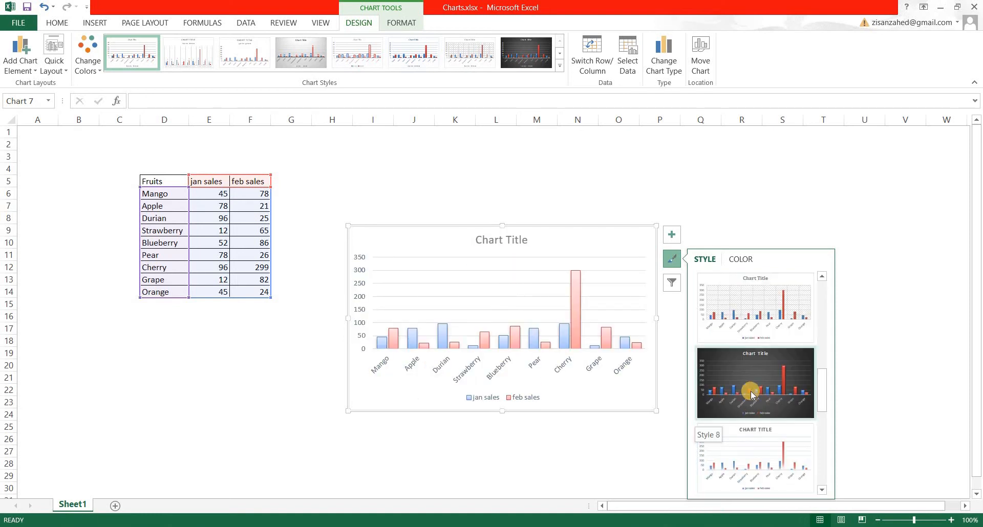
scroll(753, 432, down, 2)
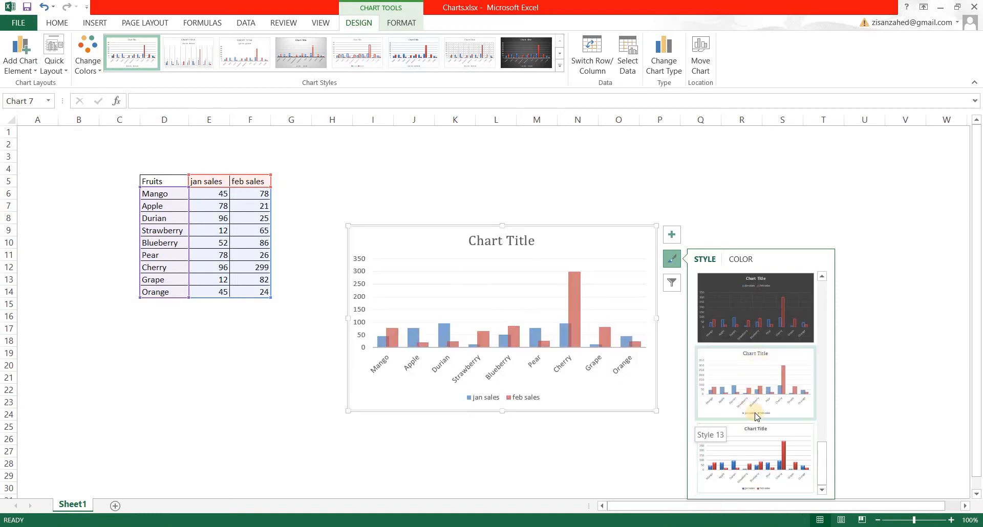
click(532, 193)
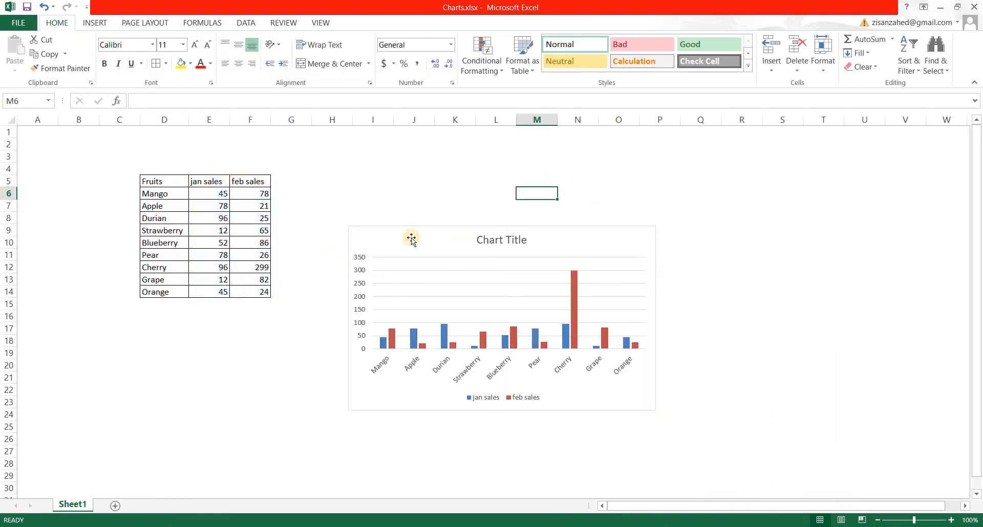
- Examine the selected chart's shape formatting options, and preview several of its design styles without applying them
click(429, 240)
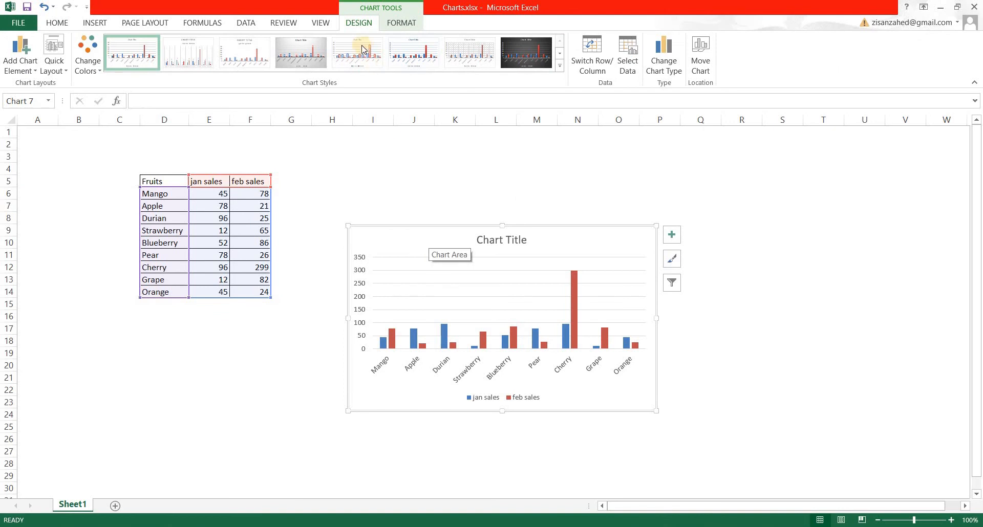
click(402, 24)
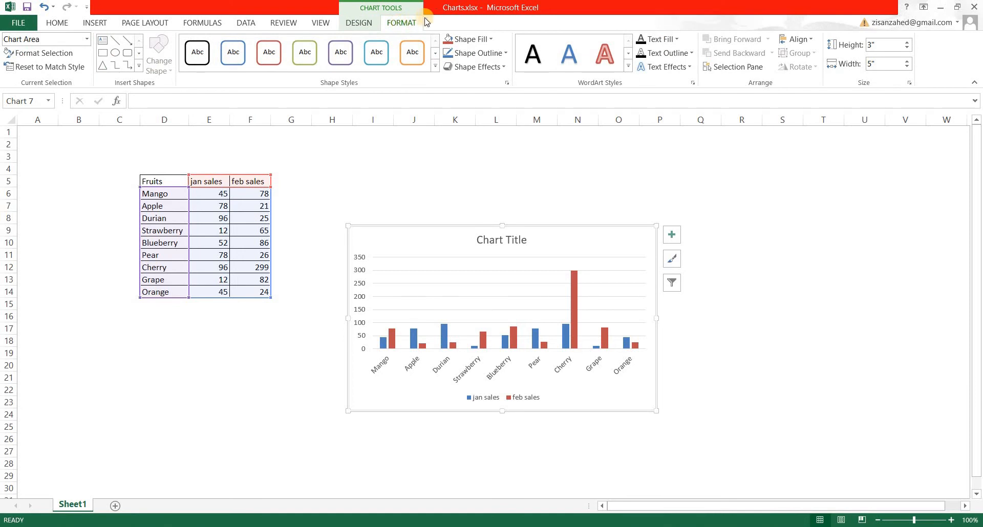
click(362, 24)
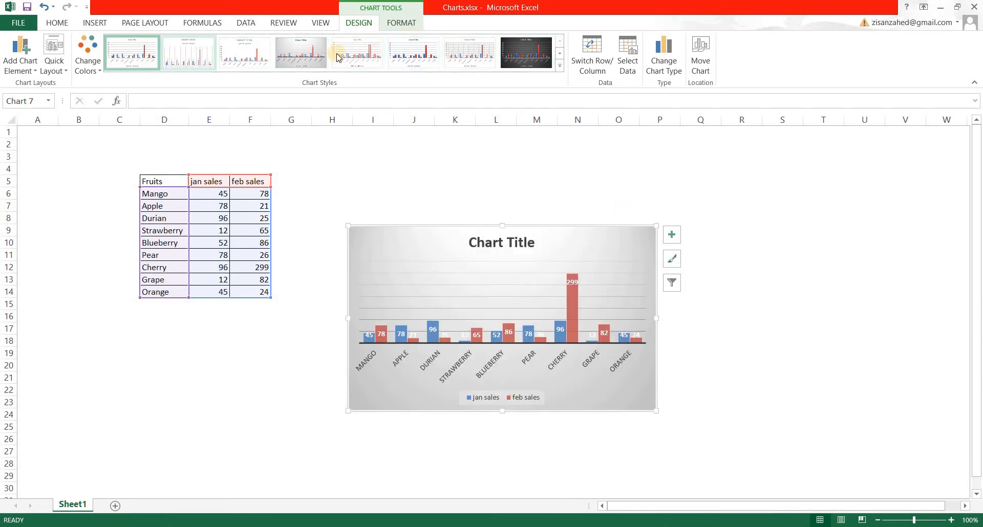
- Review the chart's color palettes and preview its quick layouts, including Layout 10, without applying any
click(88, 74)
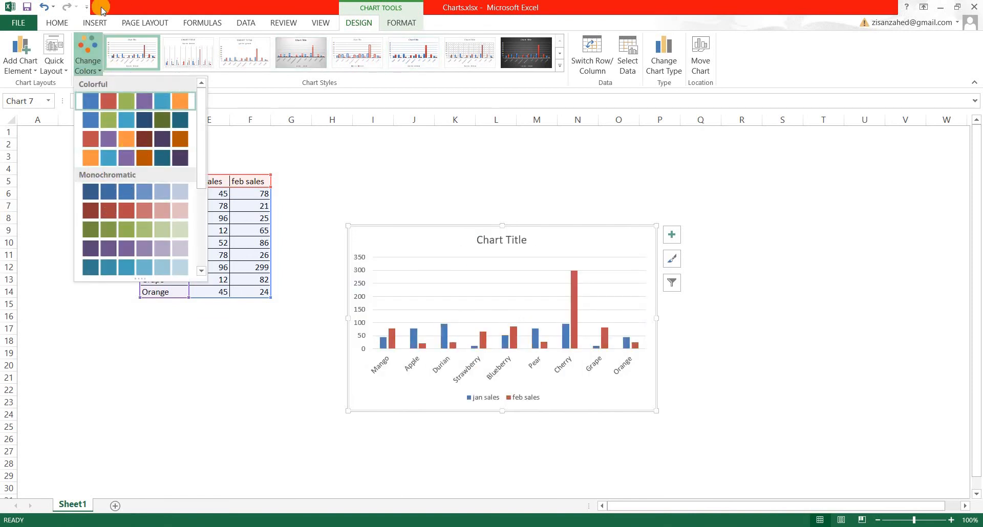
click(90, 63)
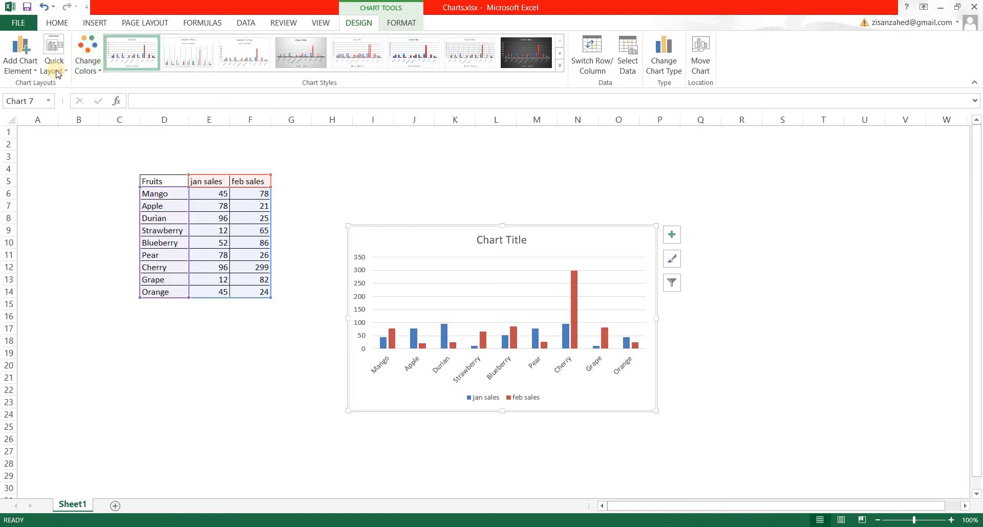
click(60, 76)
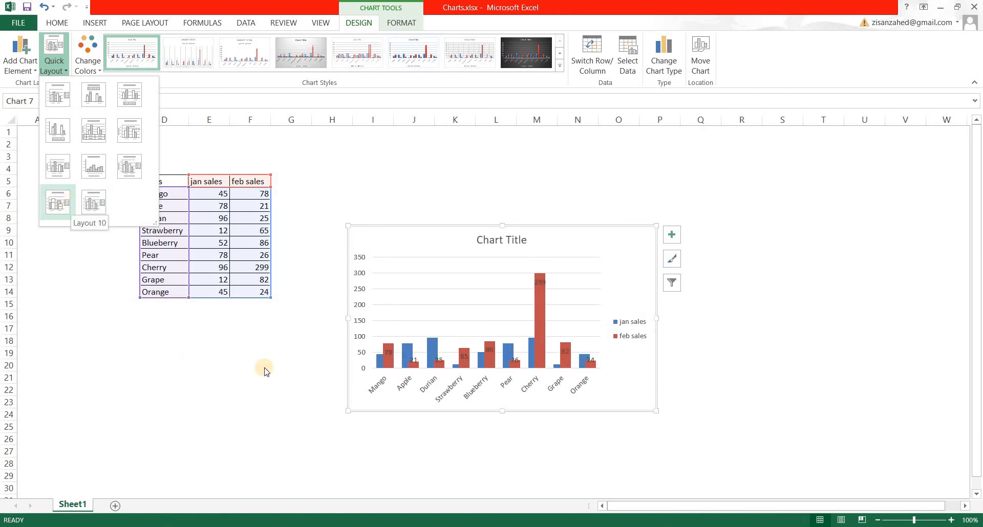
click(376, 372)
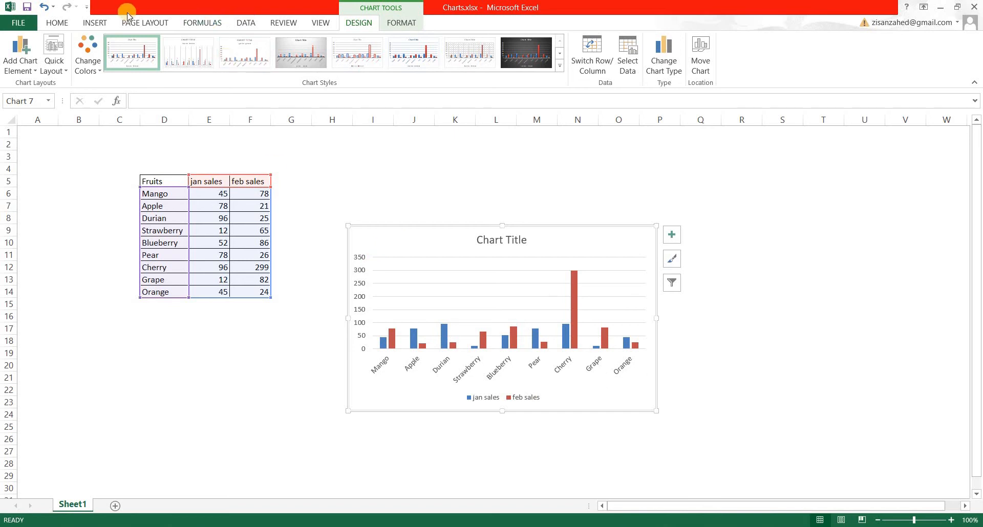
- Change the fruit sales chart to a 2-D Clustered Bar chart
click(97, 20)
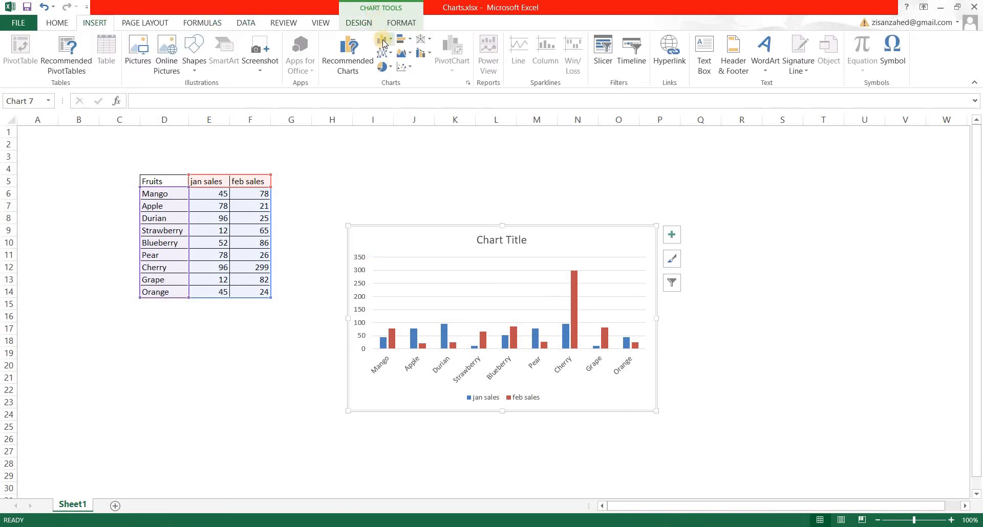
click(409, 44)
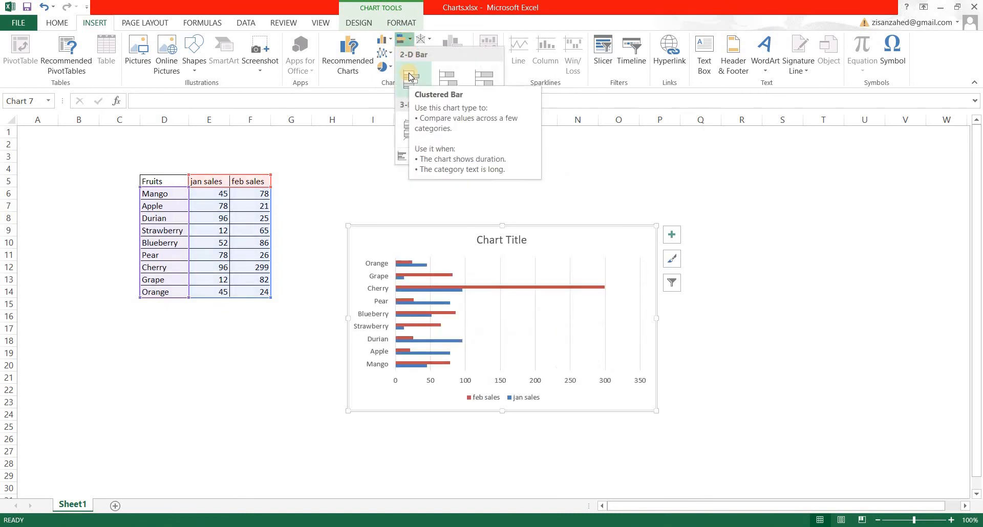
click(409, 77)
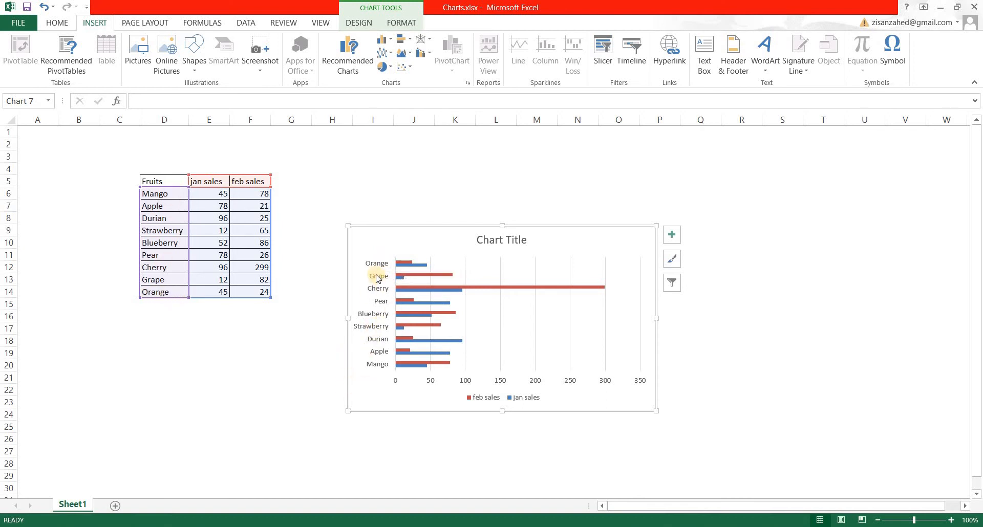
- Open the bar chart's area formatting and examine the option groups for the horizontal value axis without changing any
click(374, 290)
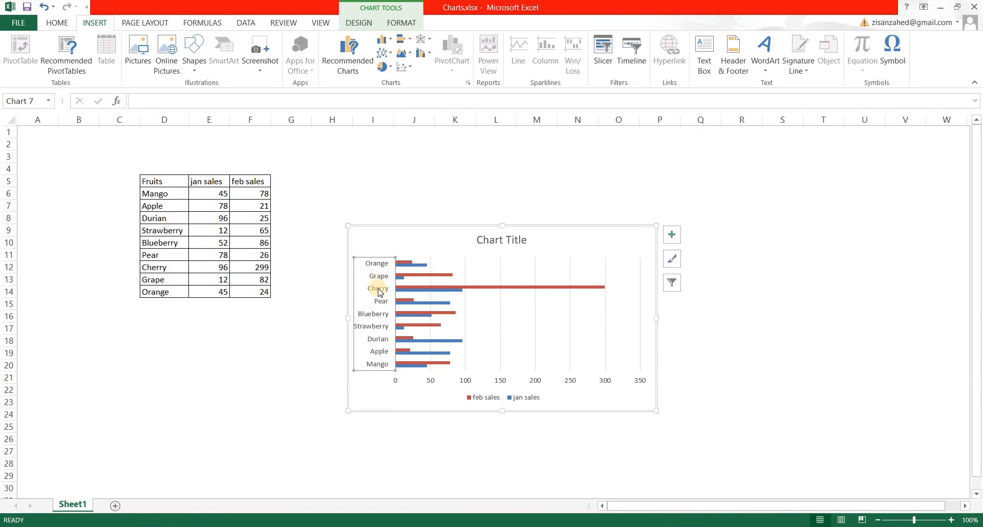
right_click(560, 245)
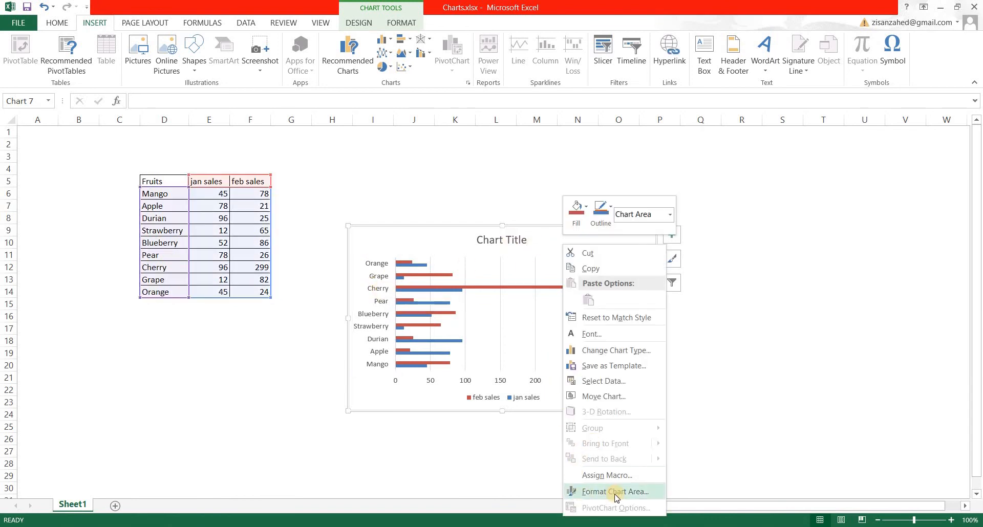
click(596, 492)
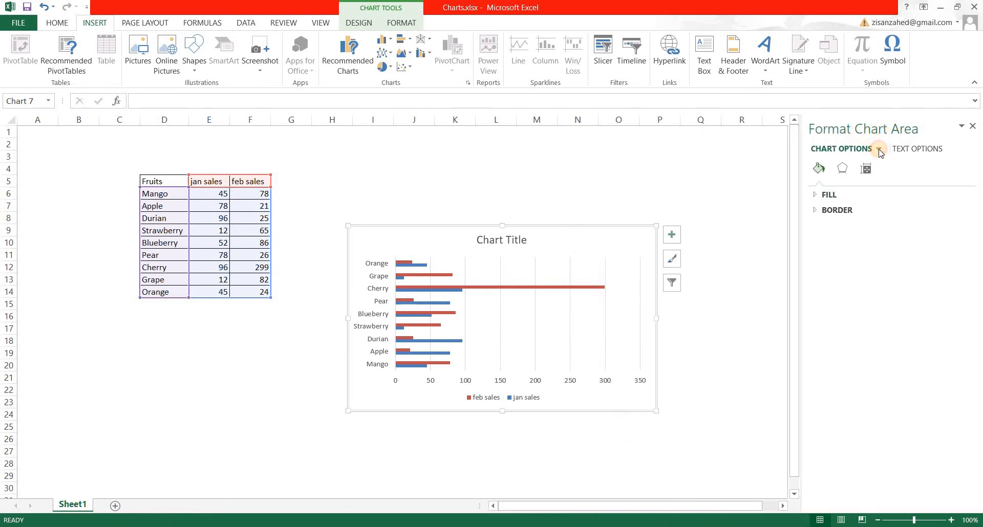
click(878, 149)
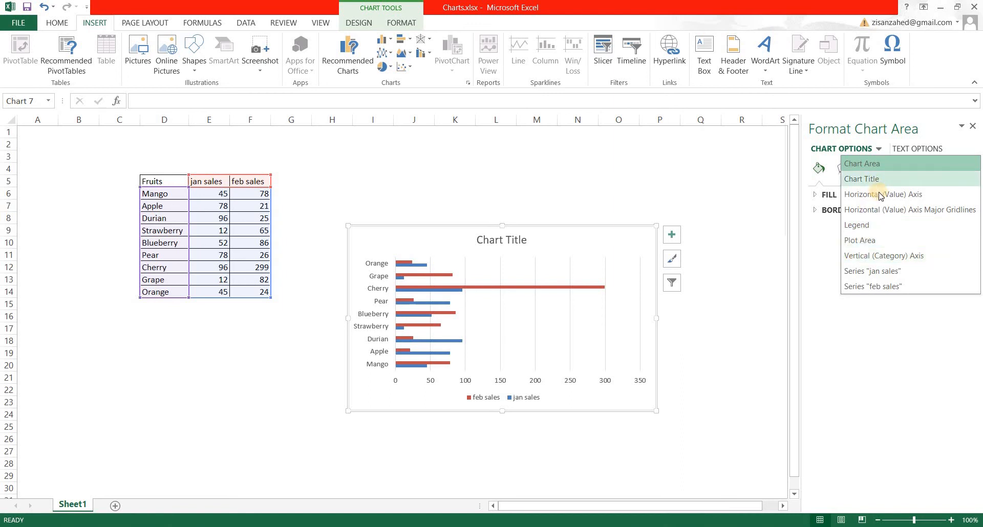
click(917, 197)
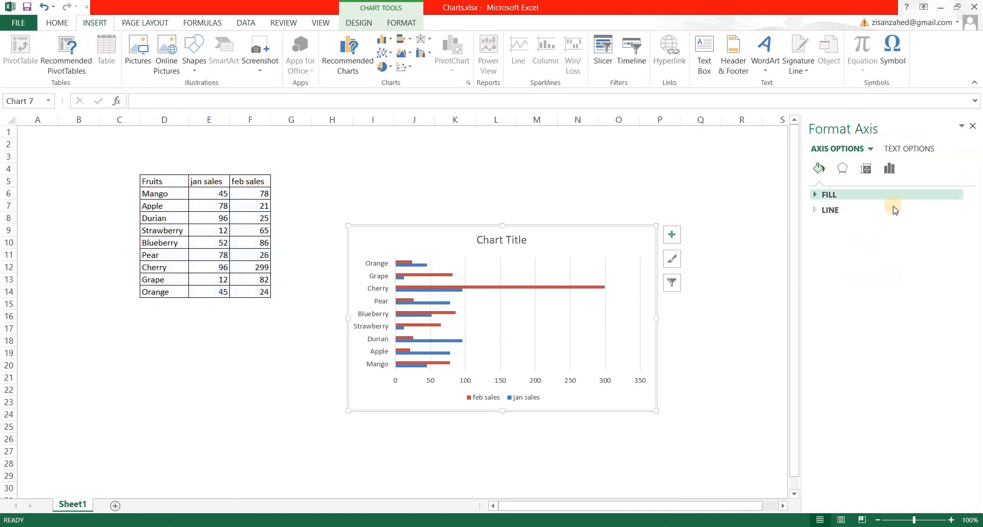
click(888, 171)
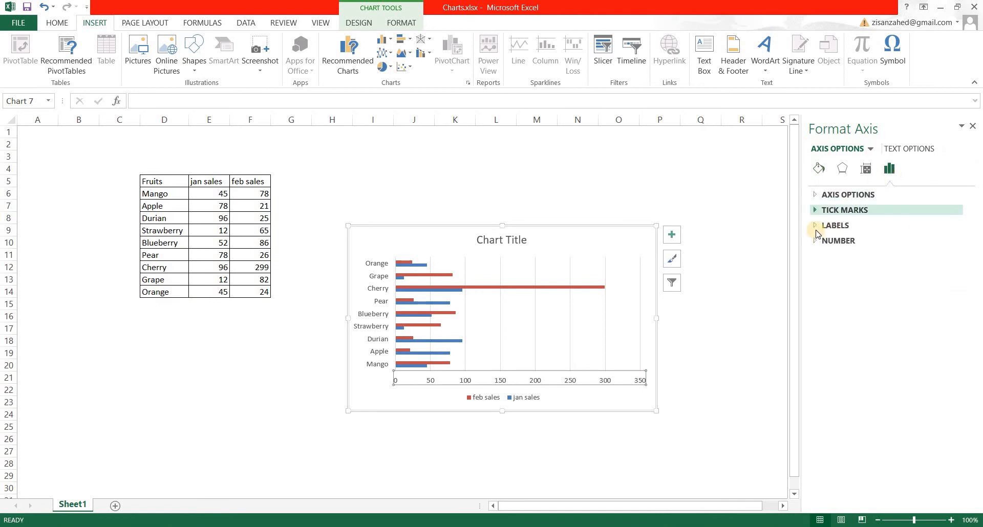
click(813, 226)
click(889, 169)
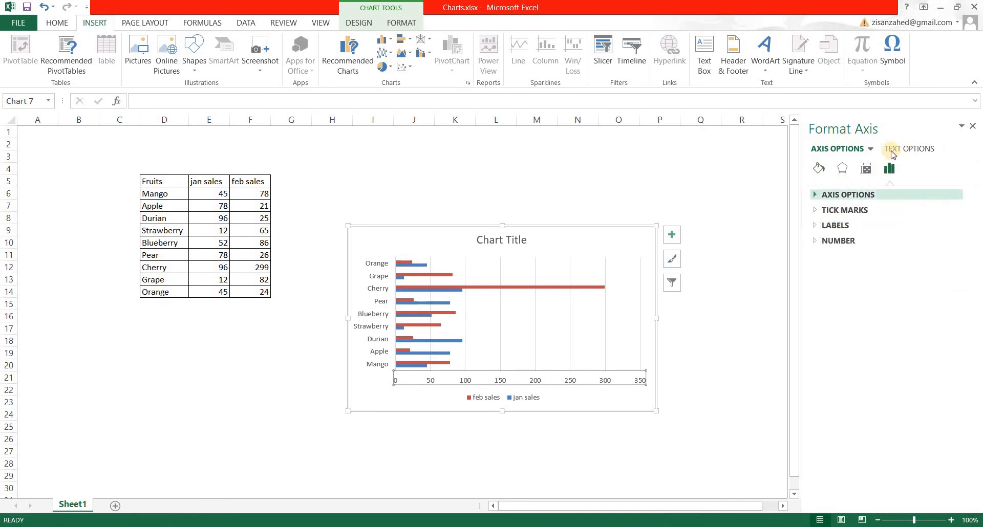
- Examine the formatting options of the vertical category axis, the jan sales and feb sales series, and the legend
click(870, 150)
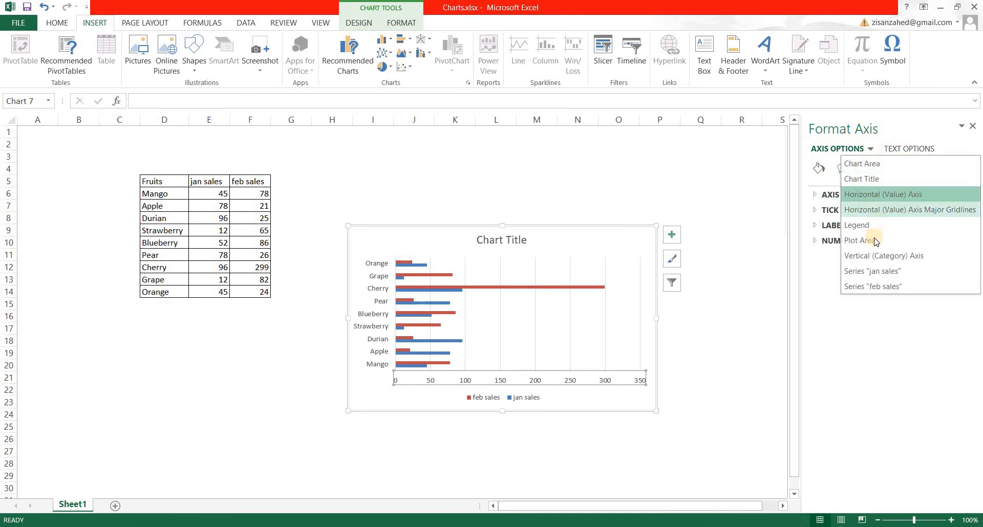
click(901, 257)
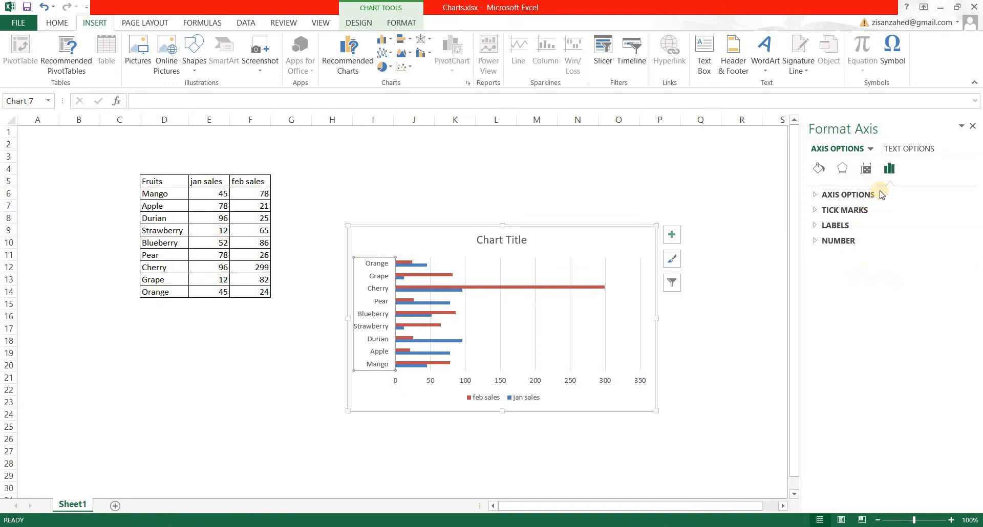
click(829, 209)
click(830, 210)
click(872, 149)
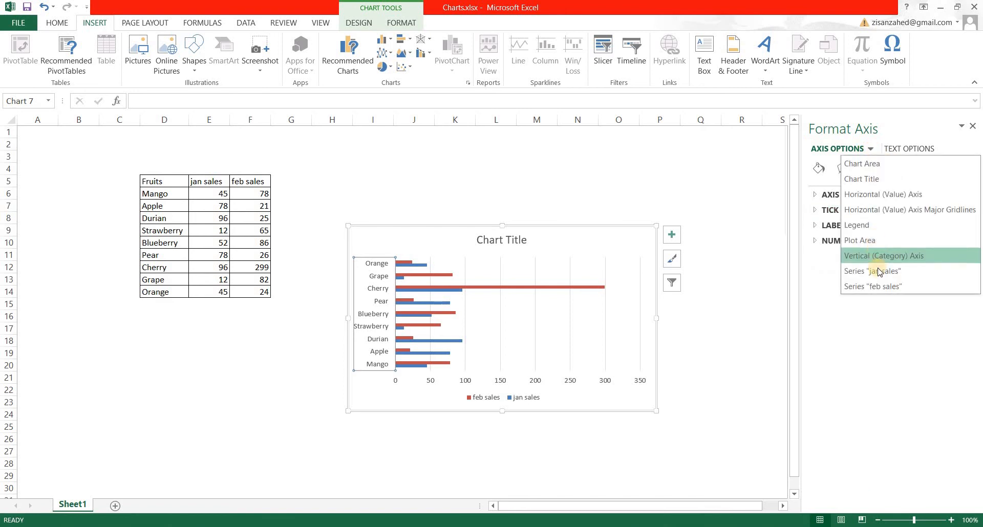
click(876, 298)
click(876, 149)
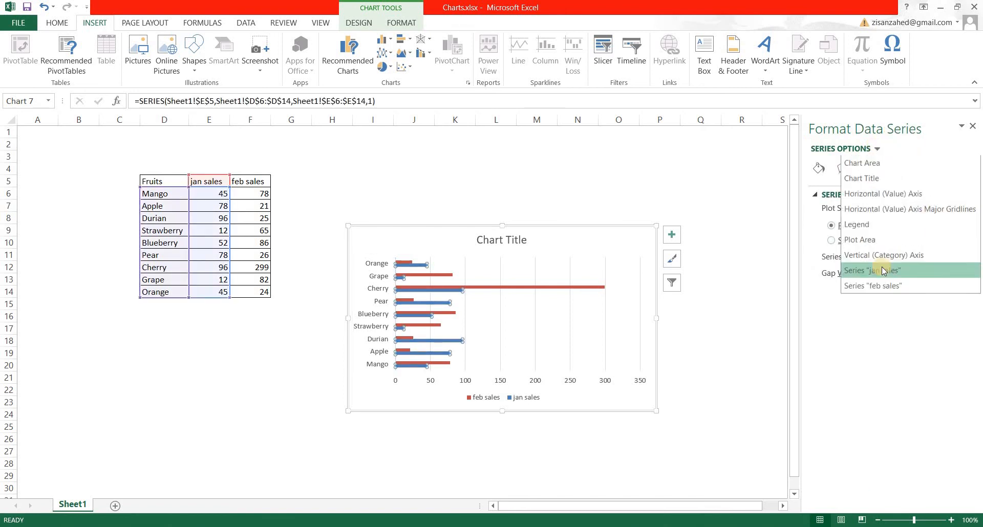
click(862, 296)
click(877, 150)
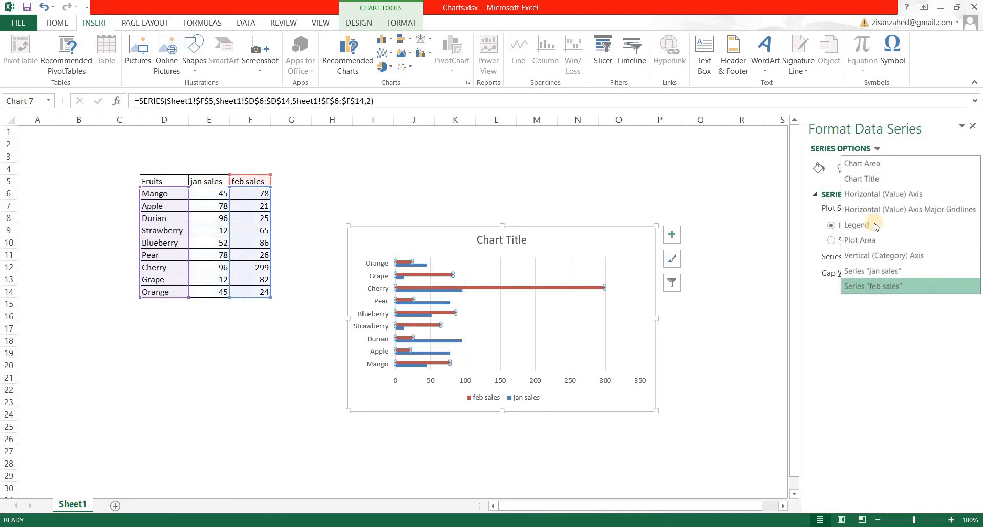
click(842, 222)
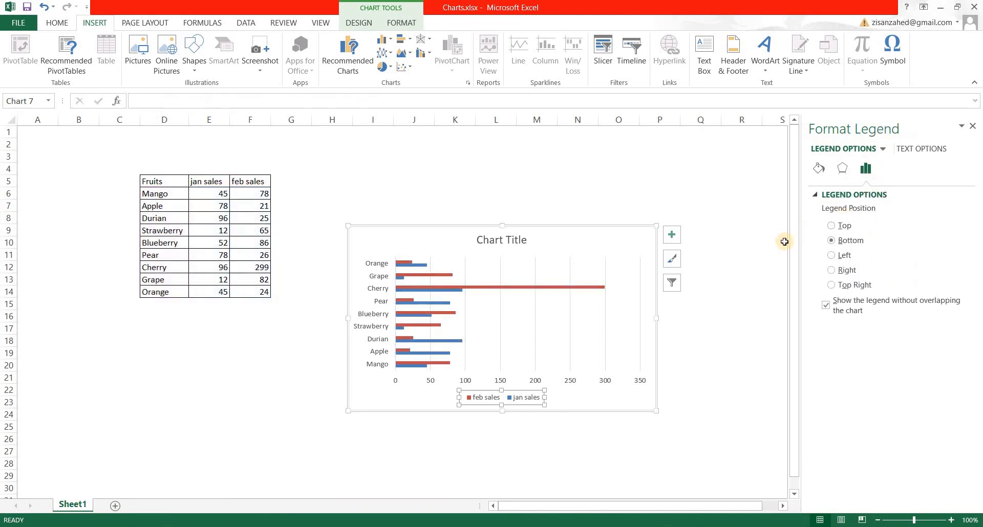
- Review the horizontal value axis alignment settings and the effects available for its major gridlines
click(881, 149)
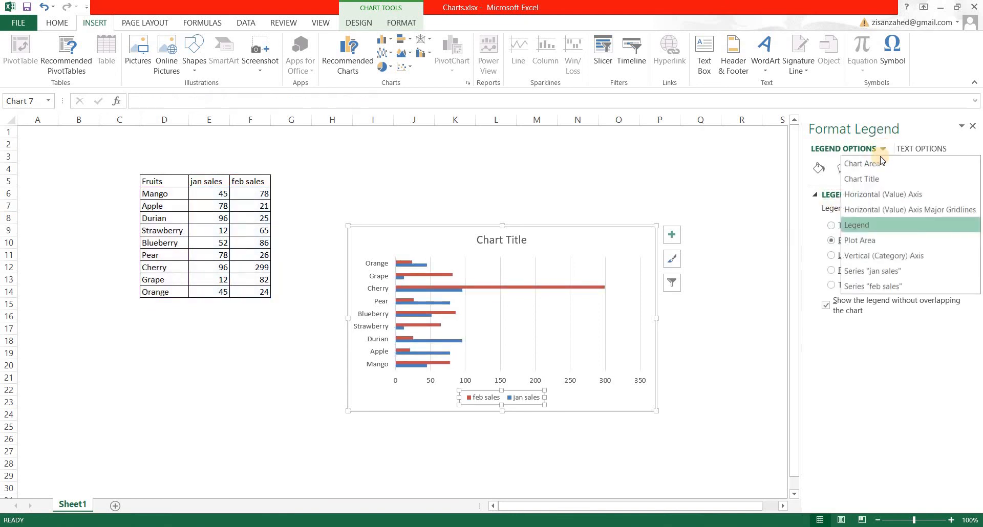
click(852, 195)
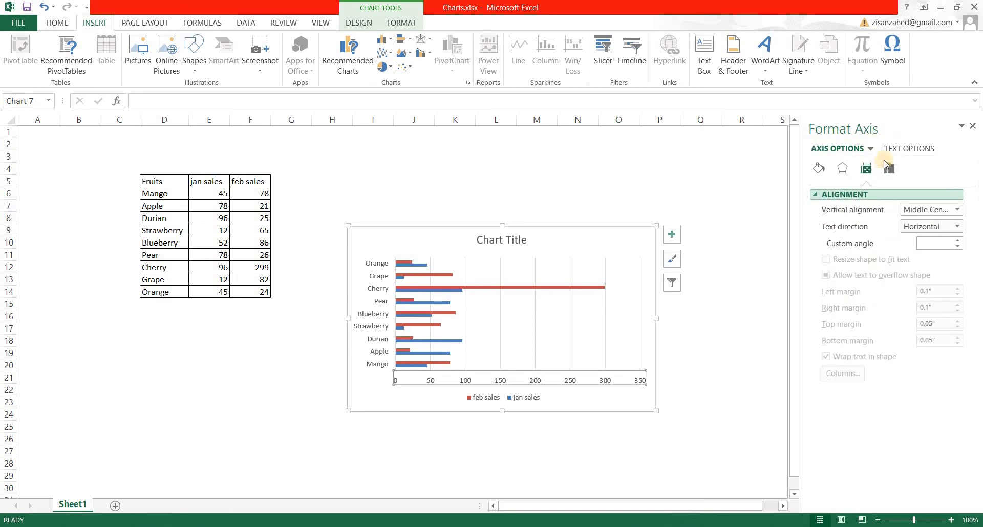
click(869, 150)
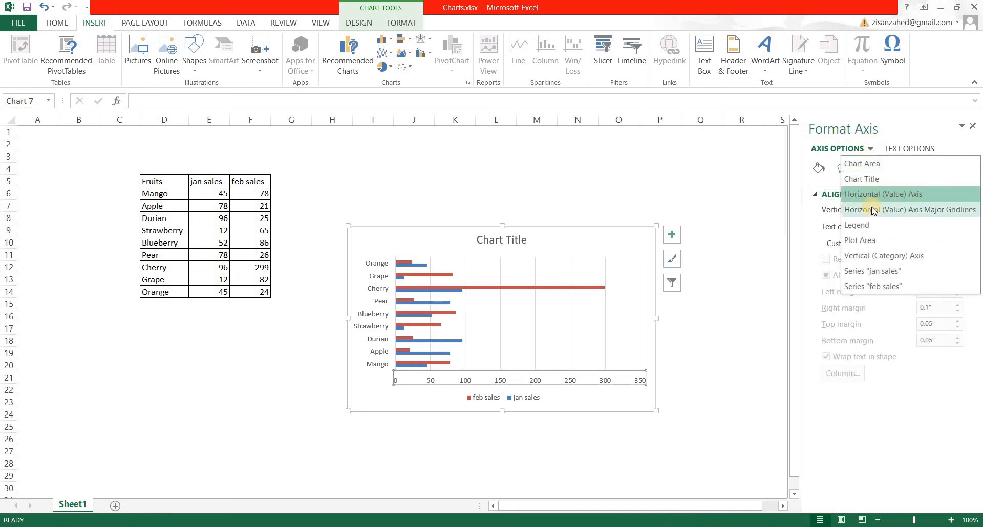
click(887, 210)
click(847, 167)
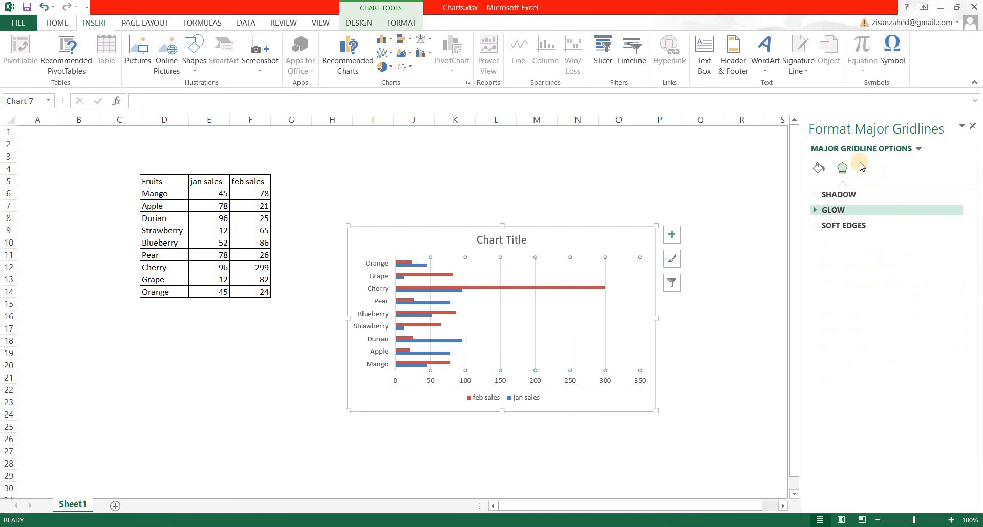
- Set the vertical category axis to show its categories in reverse order, and close the axis formatting
click(910, 150)
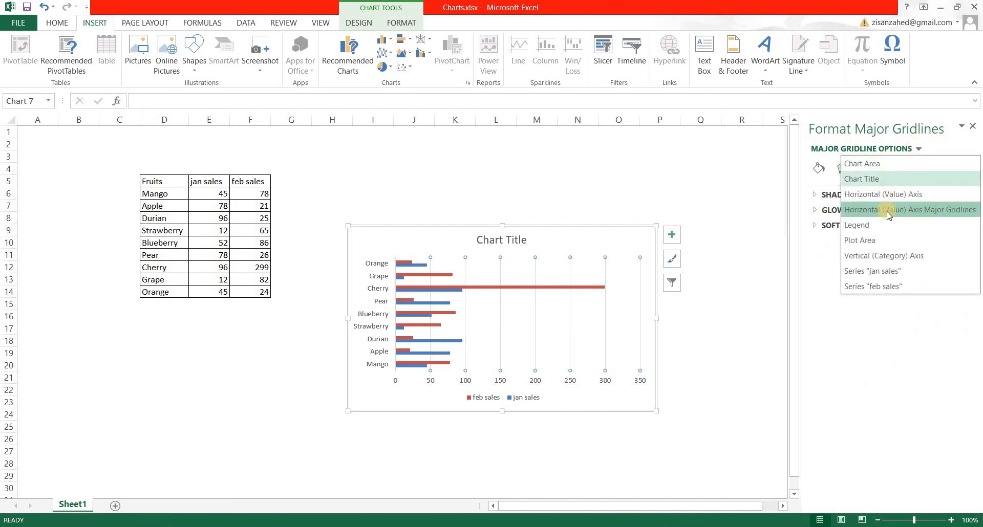
click(891, 255)
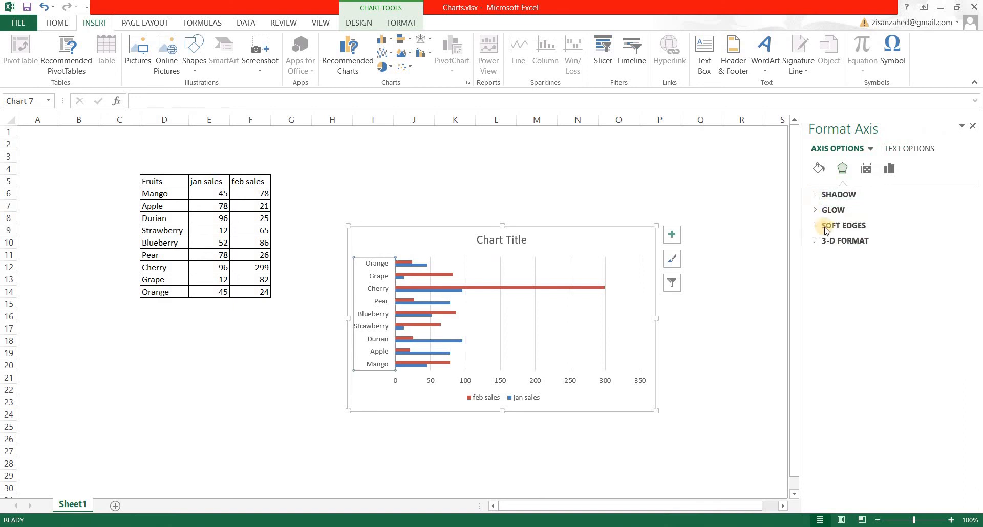
click(888, 179)
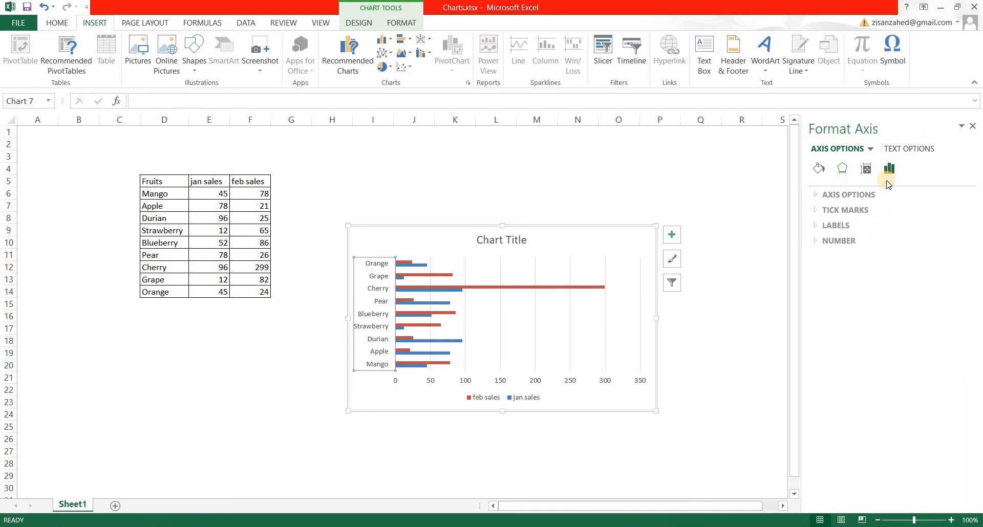
click(814, 225)
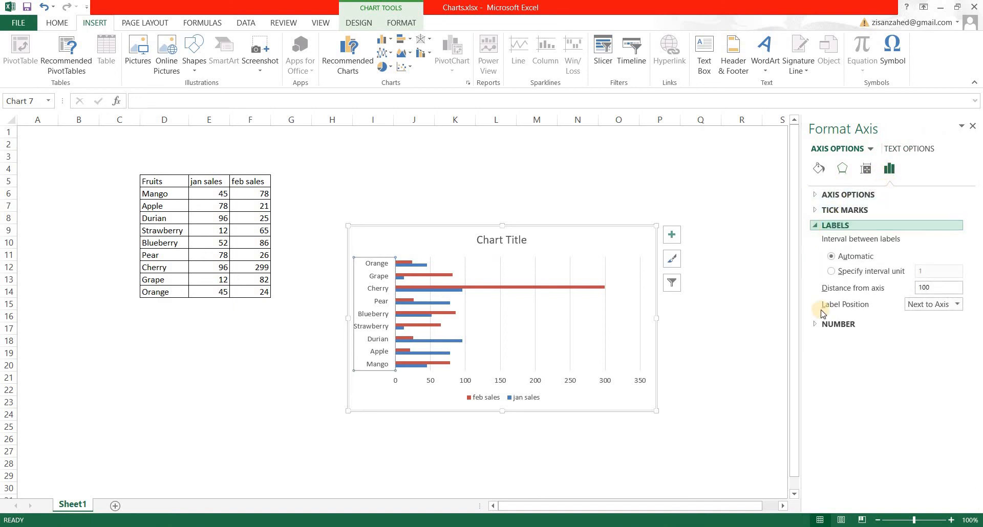
click(815, 210)
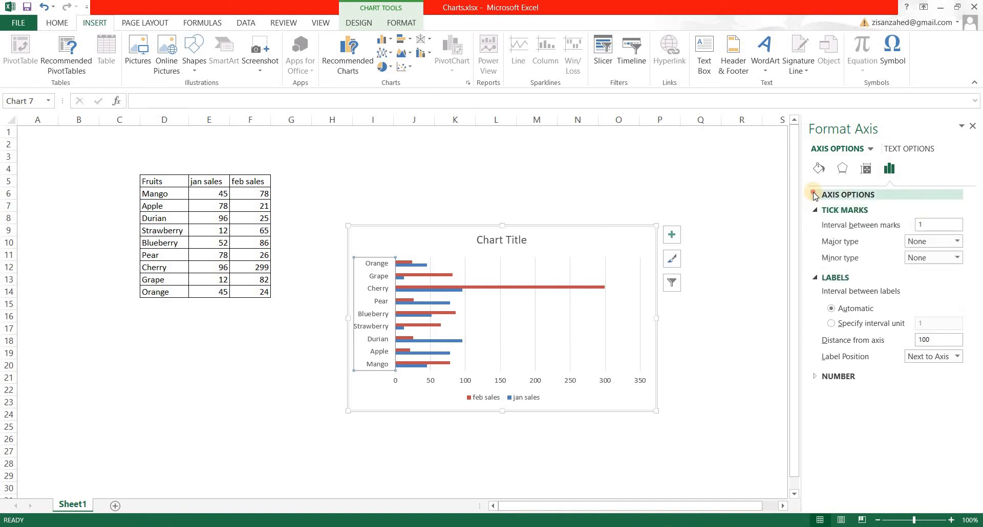
click(814, 195)
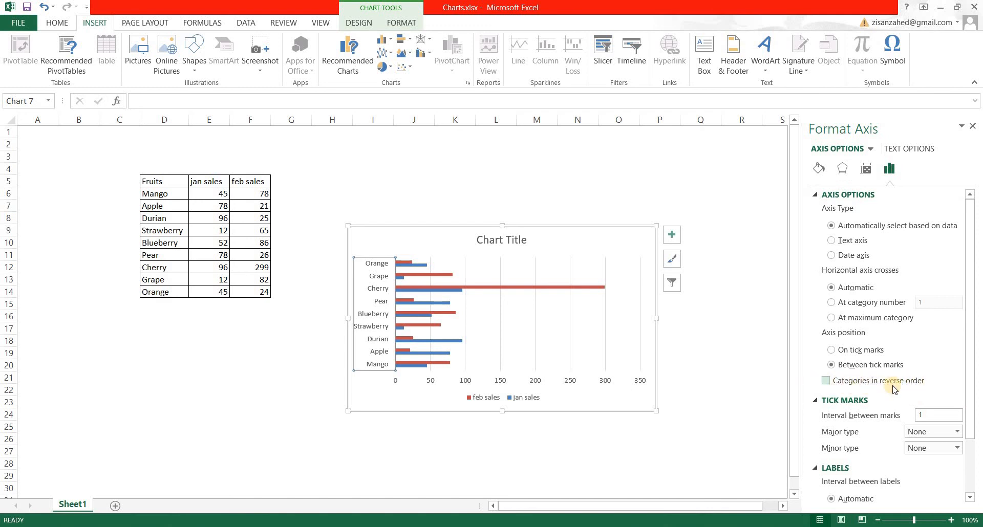
click(827, 381)
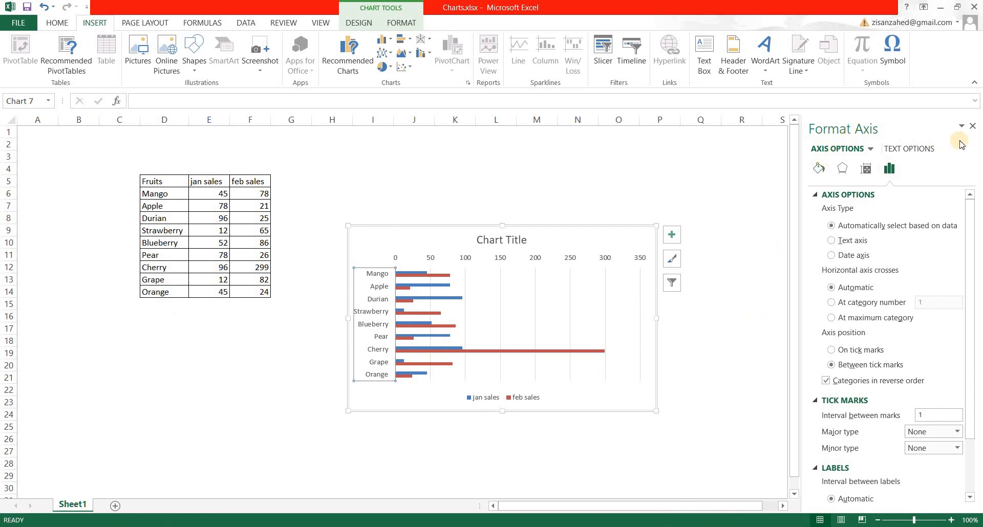
click(971, 126)
- Delete the whole bar chart from the sheet
click(814, 313)
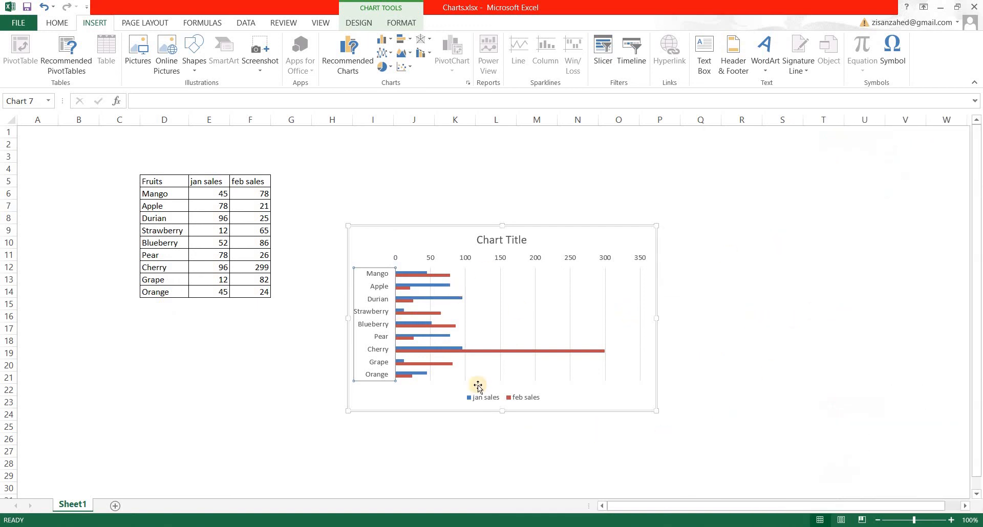
click(383, 256)
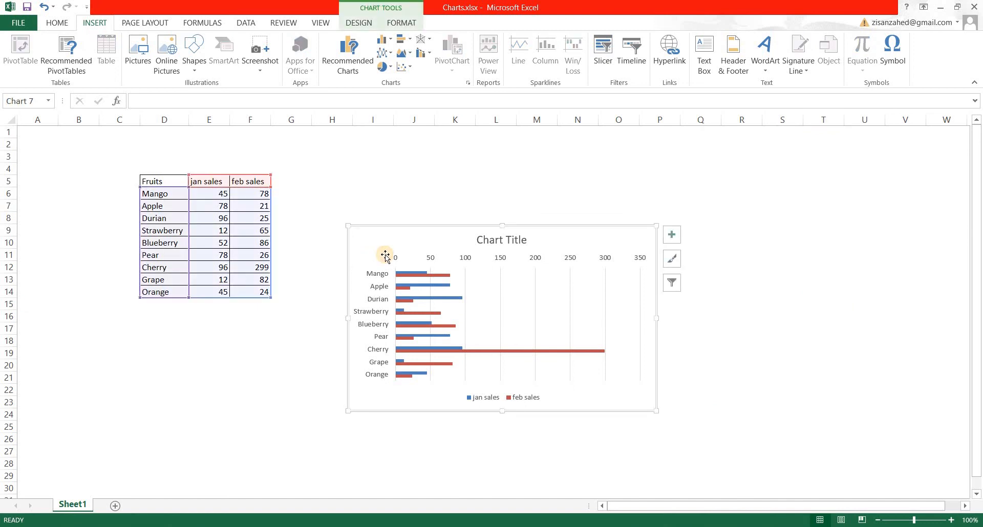
key(Delete)
- Bring up the recommended charts for the fruit sales table D5:F14 and preview the suggestions, including Scatter and Stacked Bar
drag(182, 184, 263, 292)
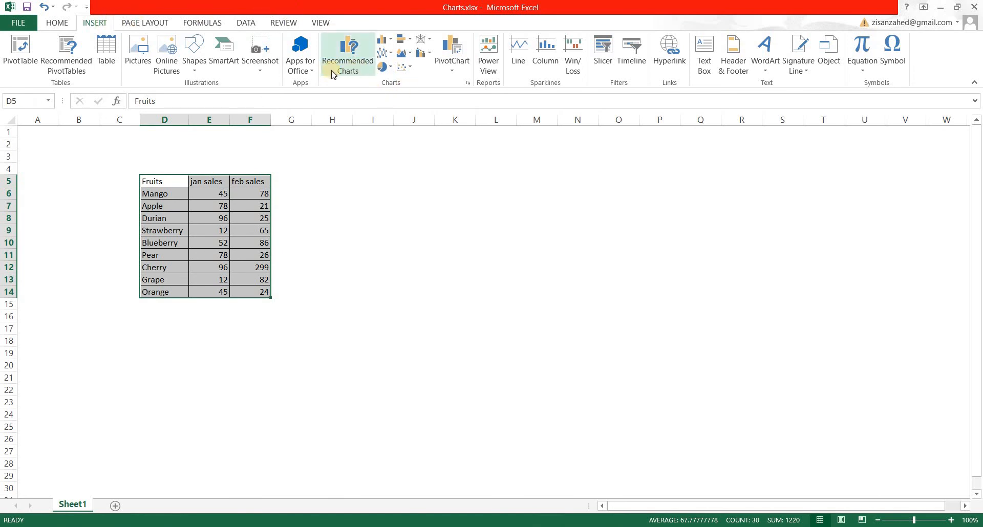
click(354, 55)
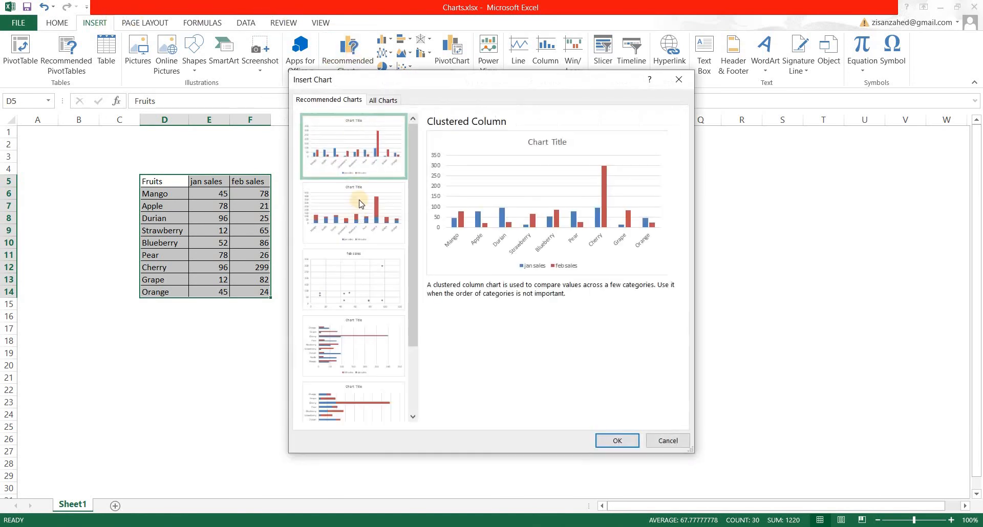
click(365, 217)
click(358, 279)
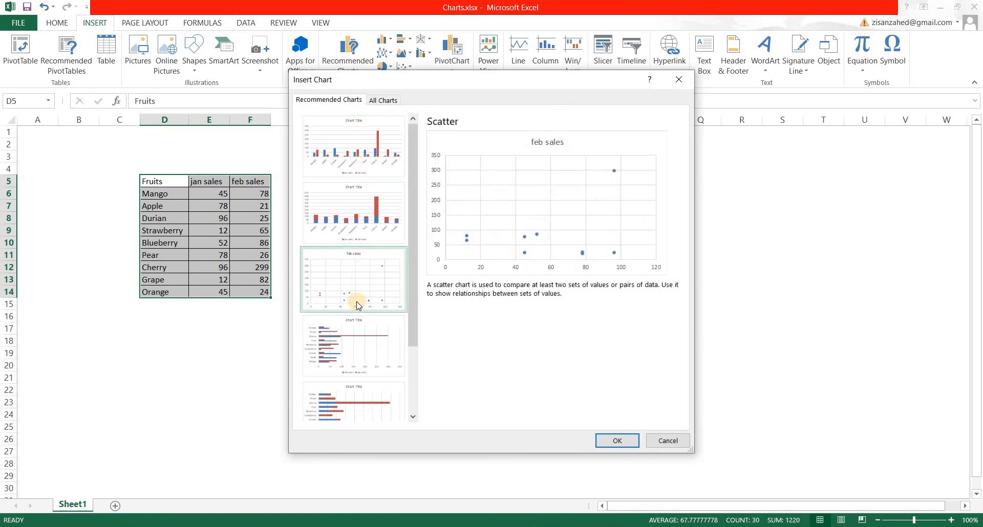
scroll(358, 297, down, 3)
click(356, 274)
click(359, 313)
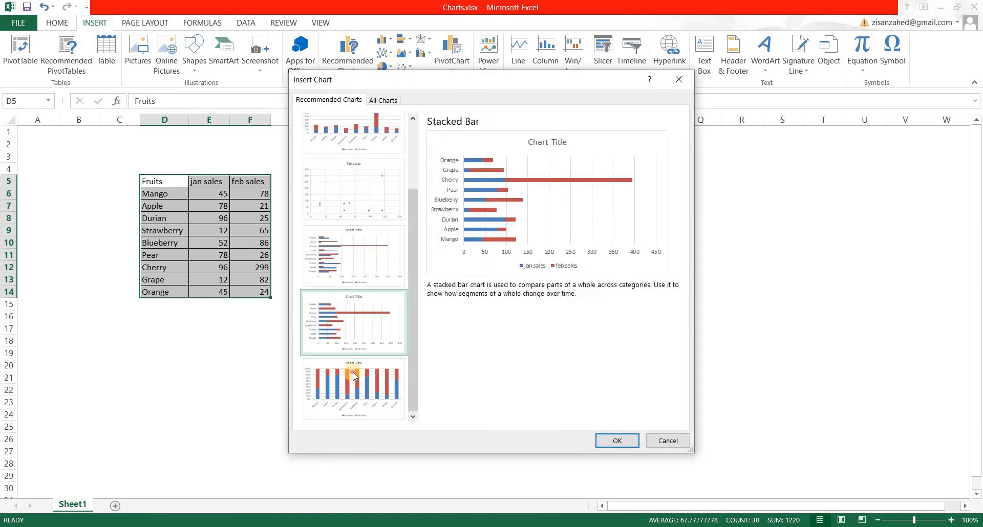
click(353, 373)
- Preview the recommended chart types again in reverse order, from Stacked Bar through Scatter back to Clustered Column
click(356, 324)
click(357, 256)
click(358, 203)
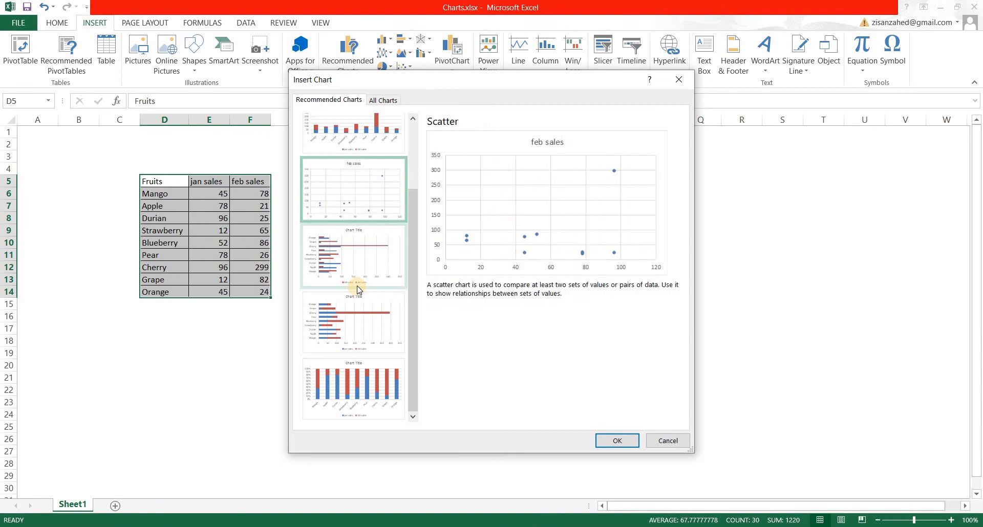
scroll(358, 288, up, 3)
click(356, 197)
click(357, 169)
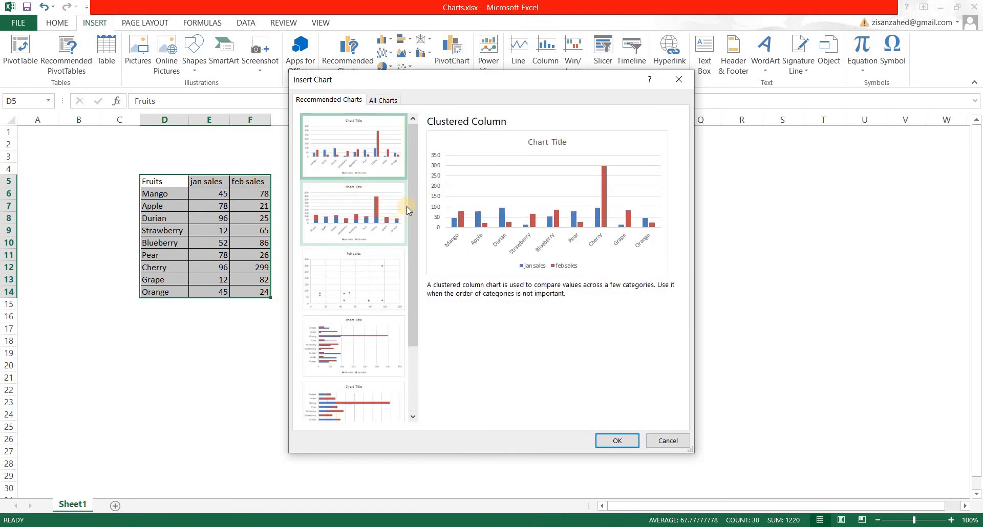
- Preview the recommended charts once more, including Clustered Bar and 100% Stacked Column, and close the chart suggestions without inserting one
drag(412, 173, 366, 173)
click(357, 218)
click(354, 285)
click(354, 333)
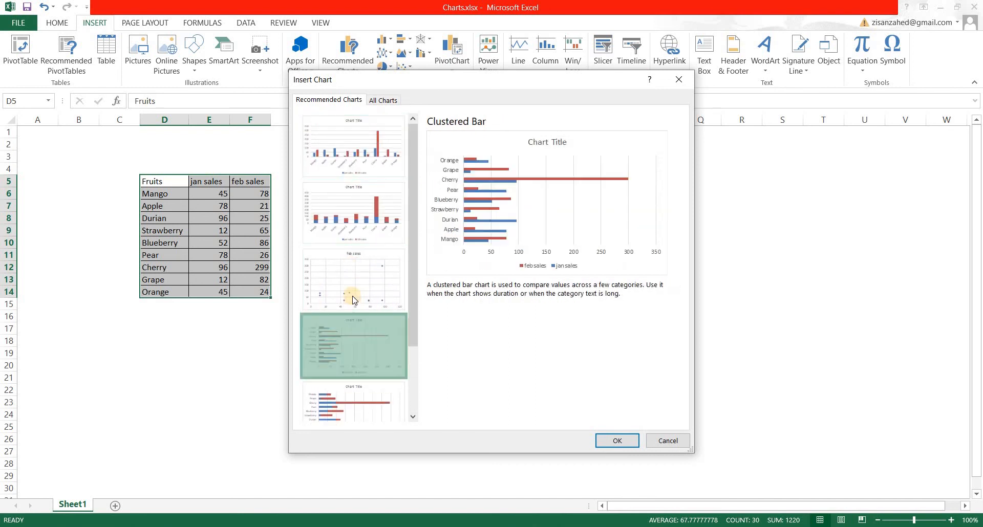
scroll(353, 302, down, 3)
click(356, 335)
click(357, 371)
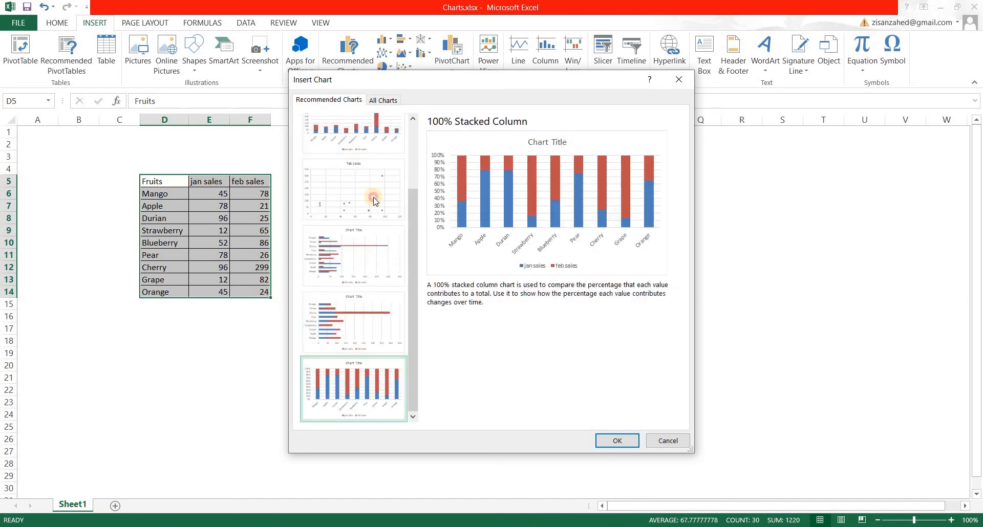
click(353, 256)
click(371, 197)
click(678, 79)
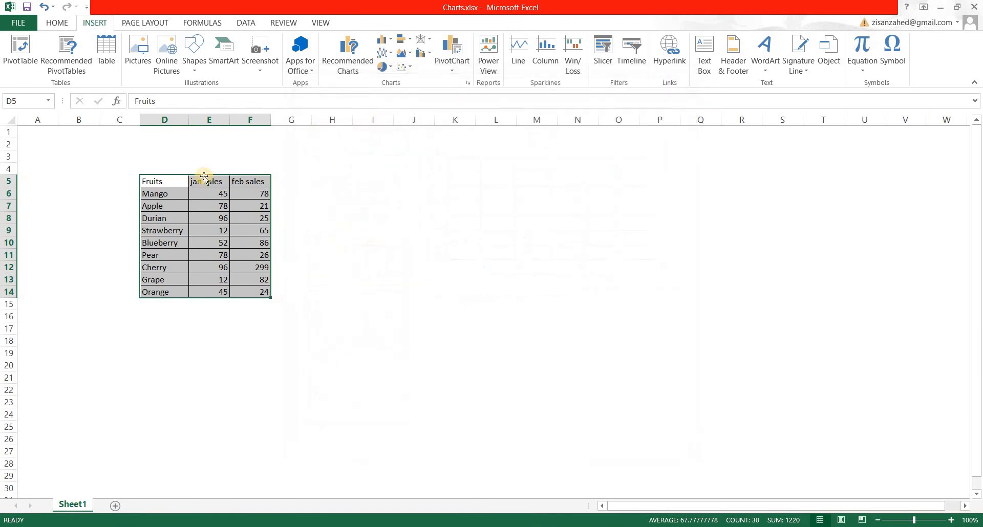
- Insert a 2-D stacked column chart of the fruit sales table and move it up beside the table, level with the header row
click(392, 43)
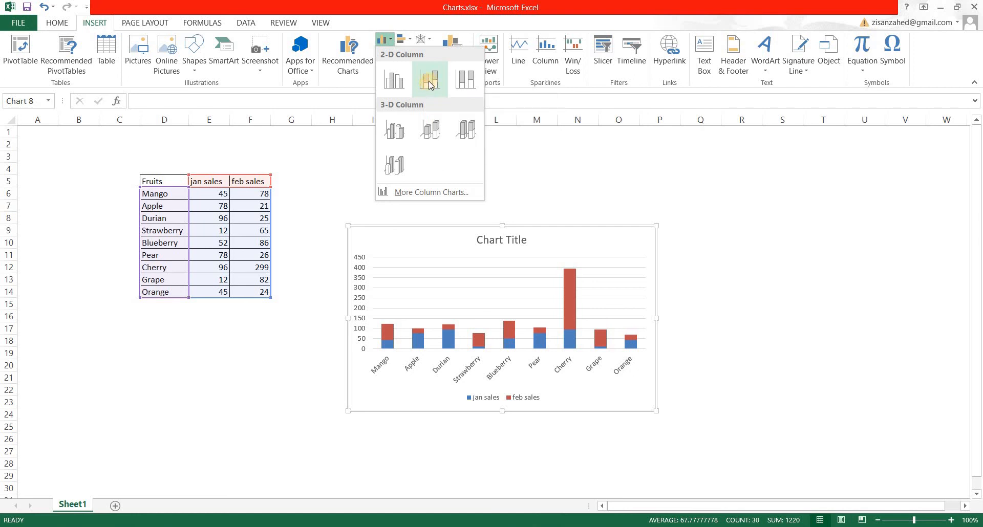
click(429, 82)
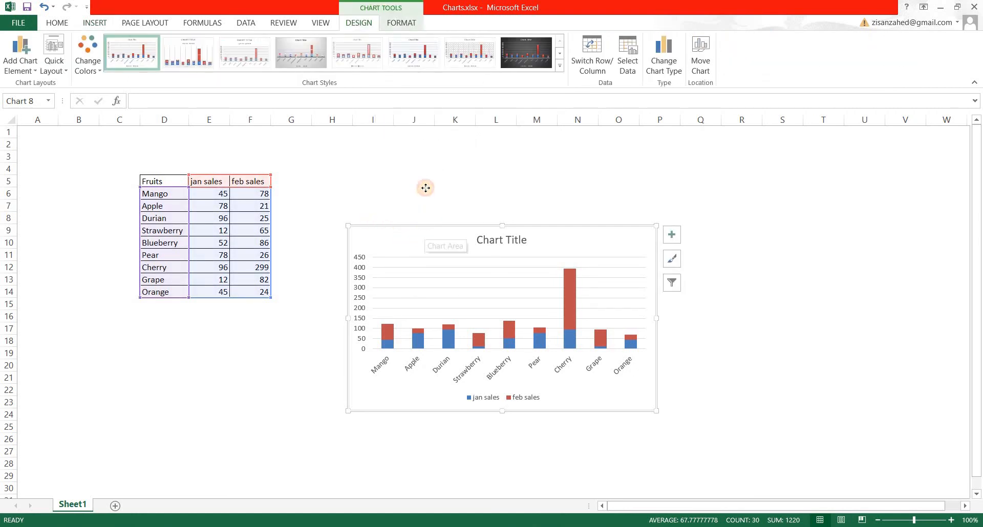
drag(425, 187, 425, 175)
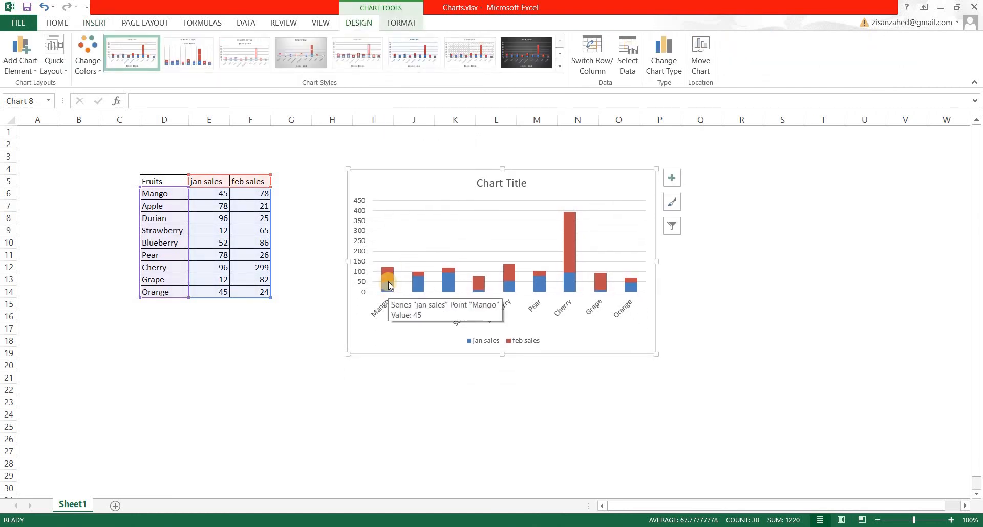
mouse_move(390, 279)
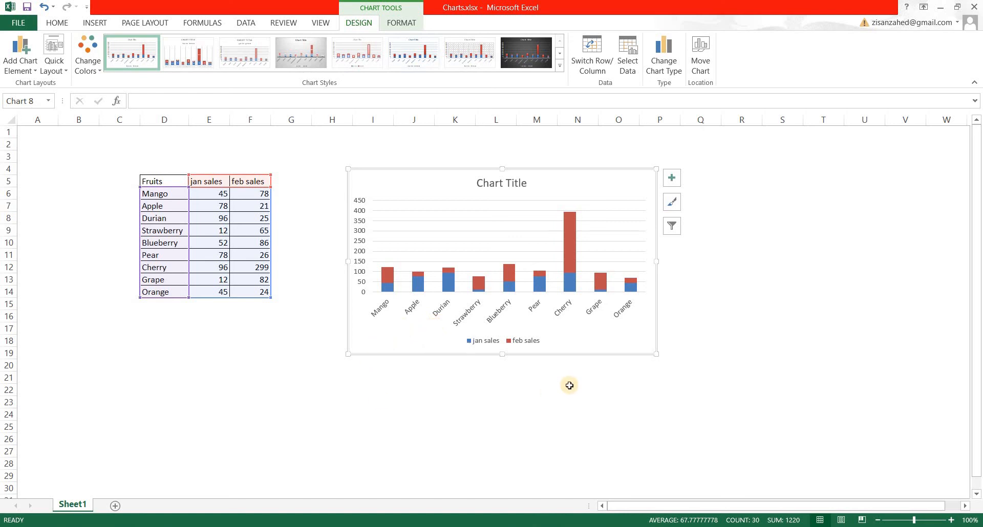
click(412, 404)
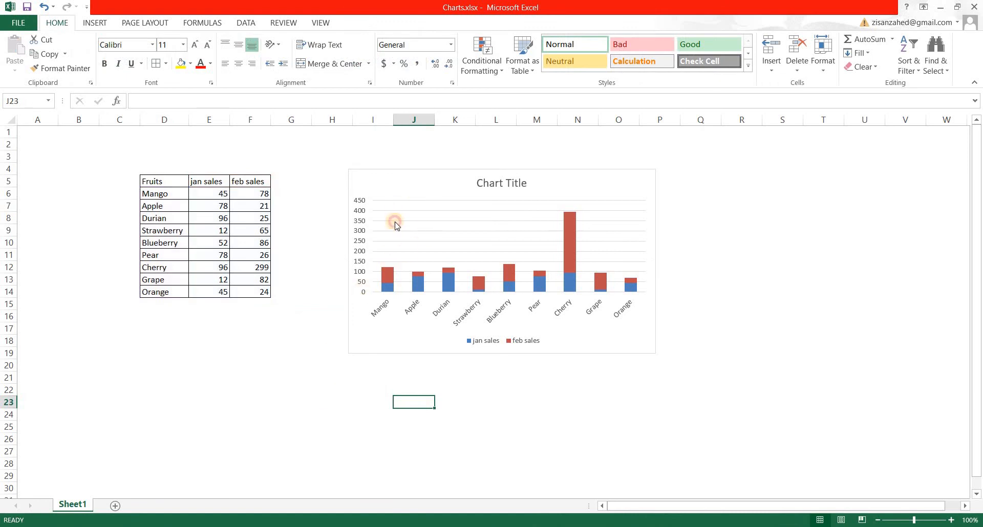
click(381, 258)
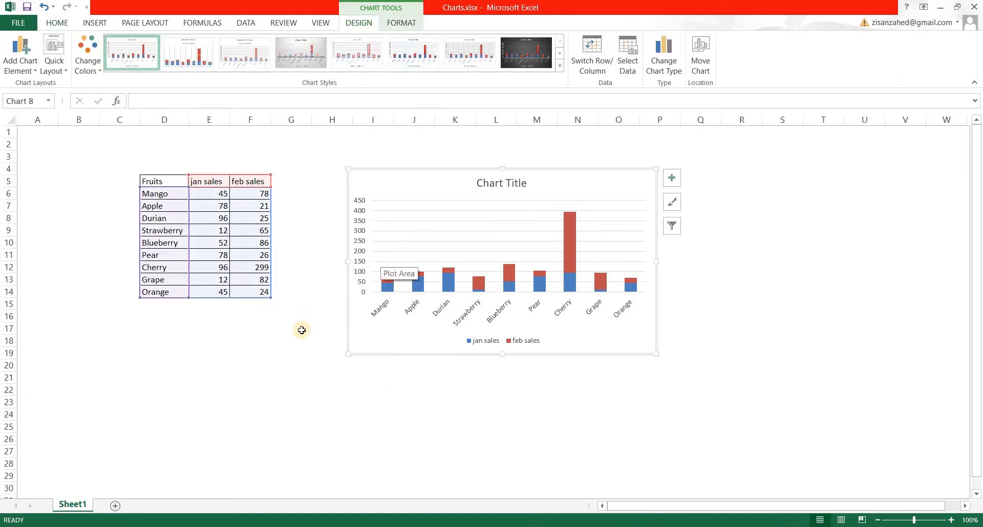